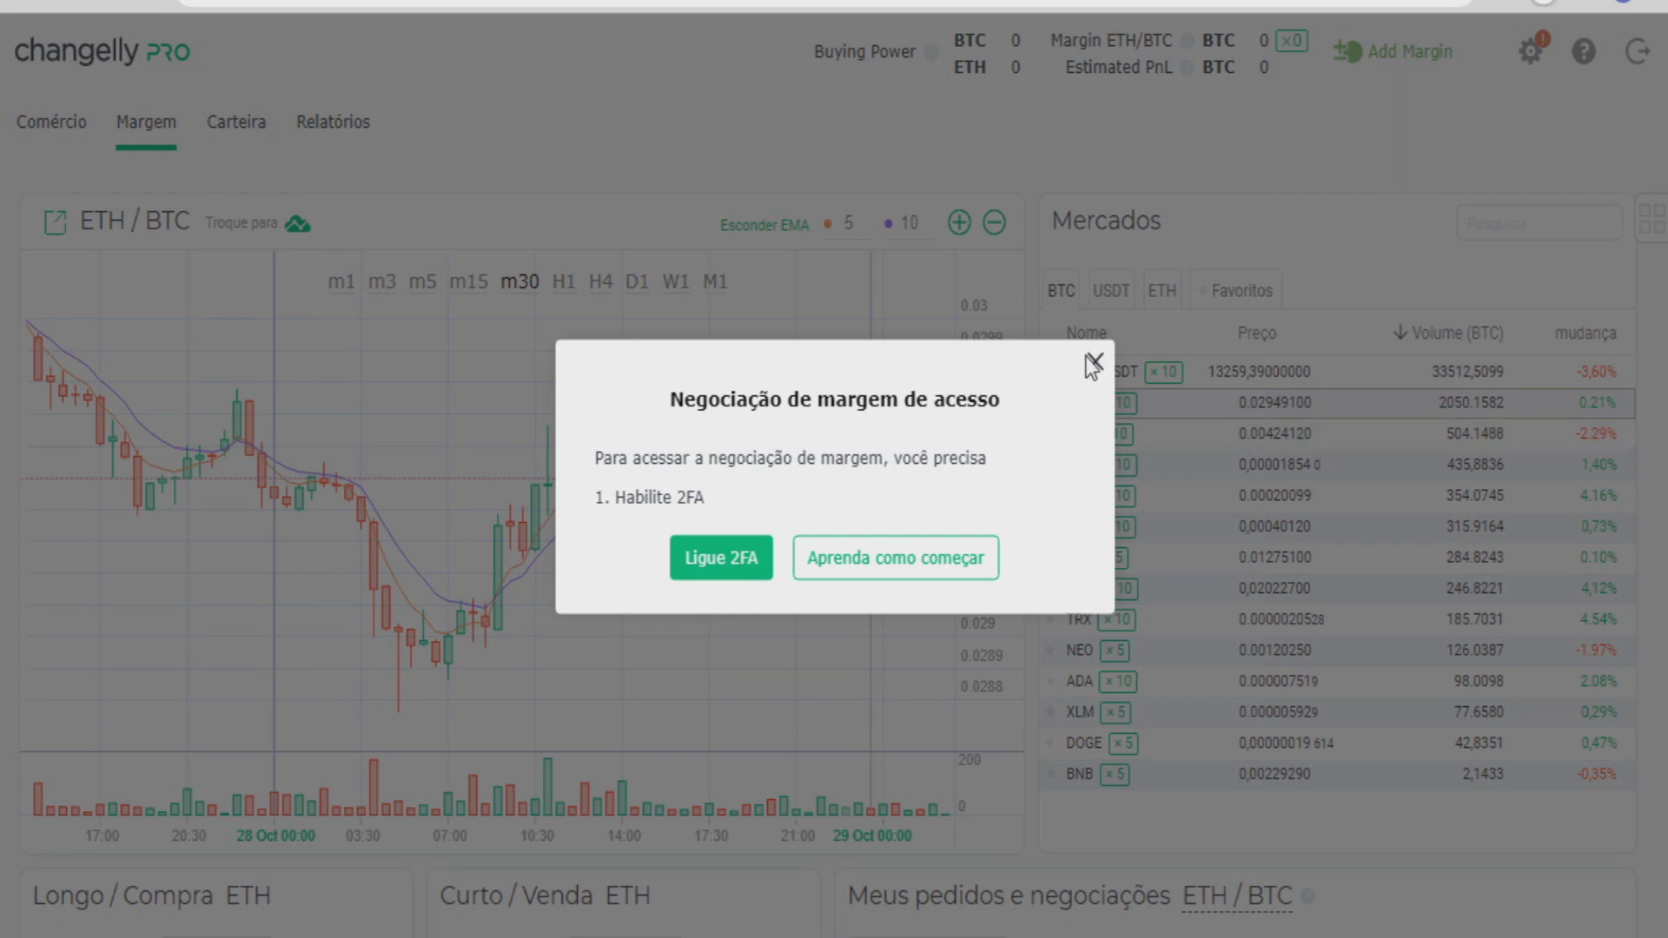
Dismiss the margin trading access notice, then open the wallet in English and look over its currency list
{"action": "left_click", "coordinate": [1092, 361]}
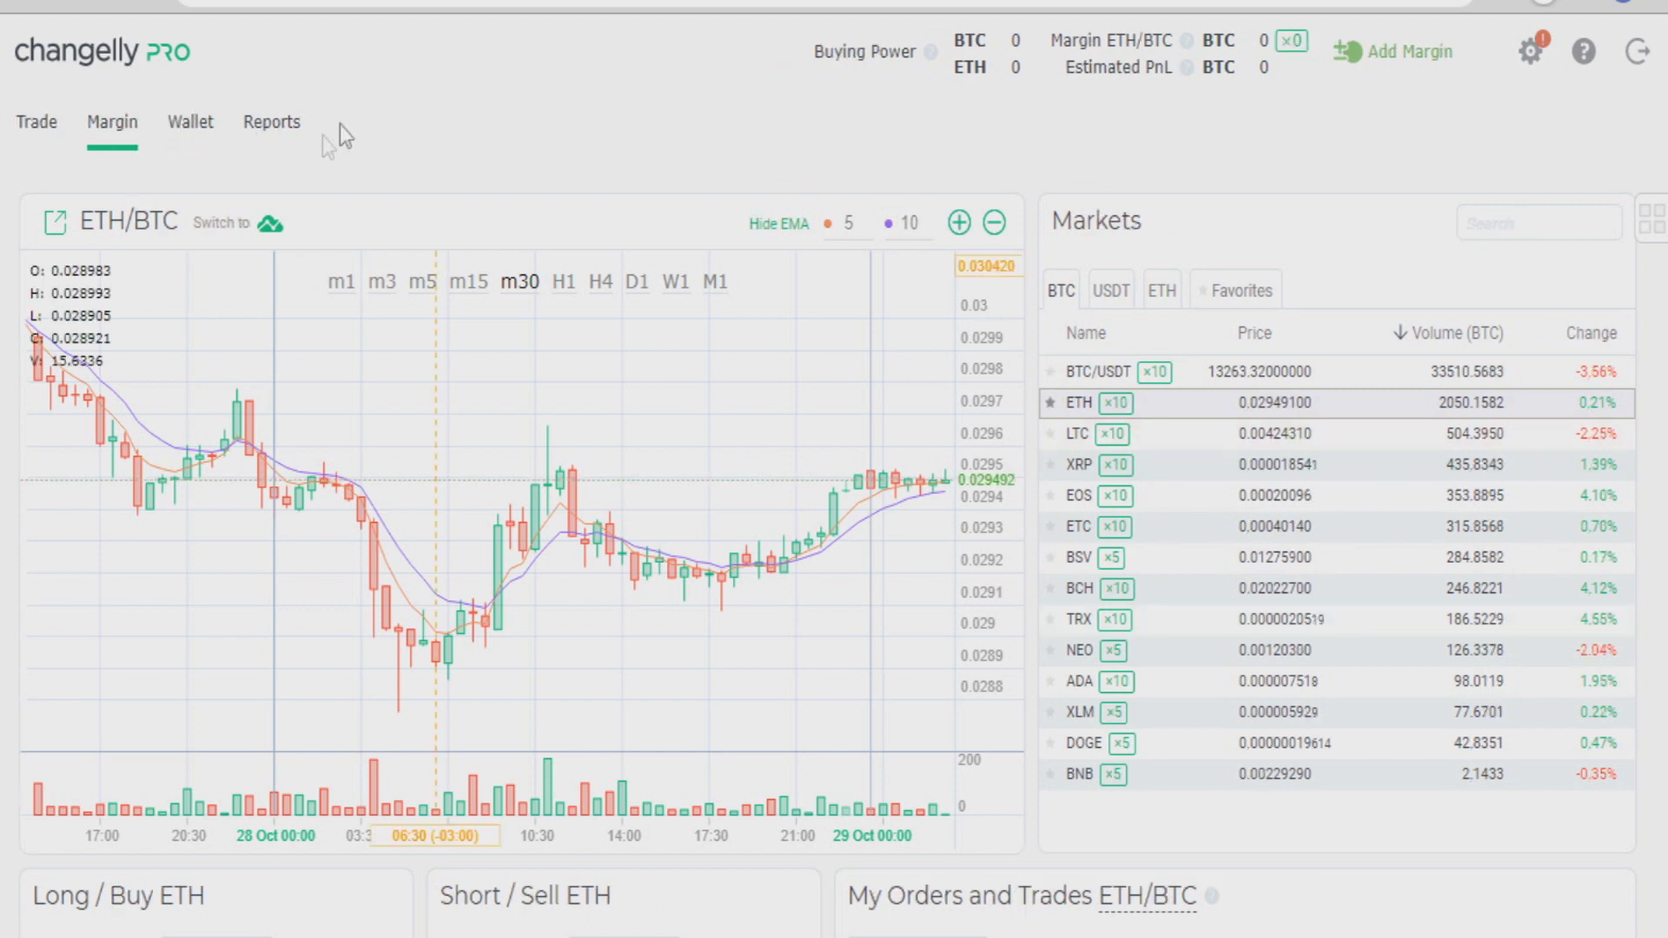
{"action": "left_click", "coordinate": [271, 121]}
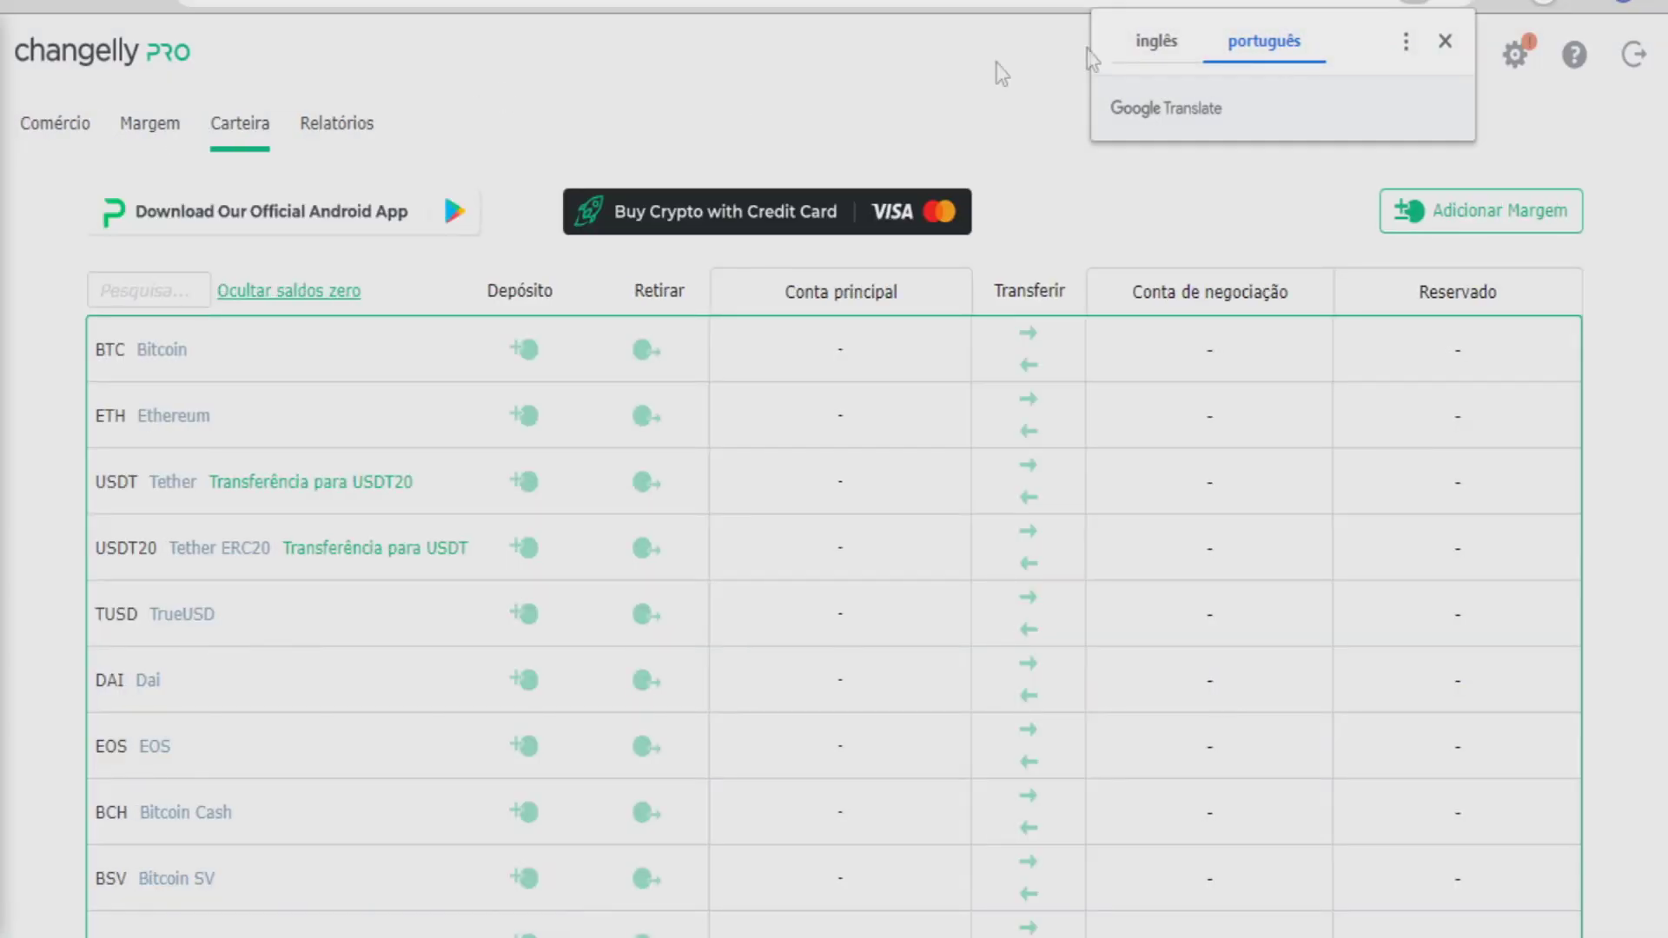
{"action": "left_click", "coordinate": [1151, 47]}
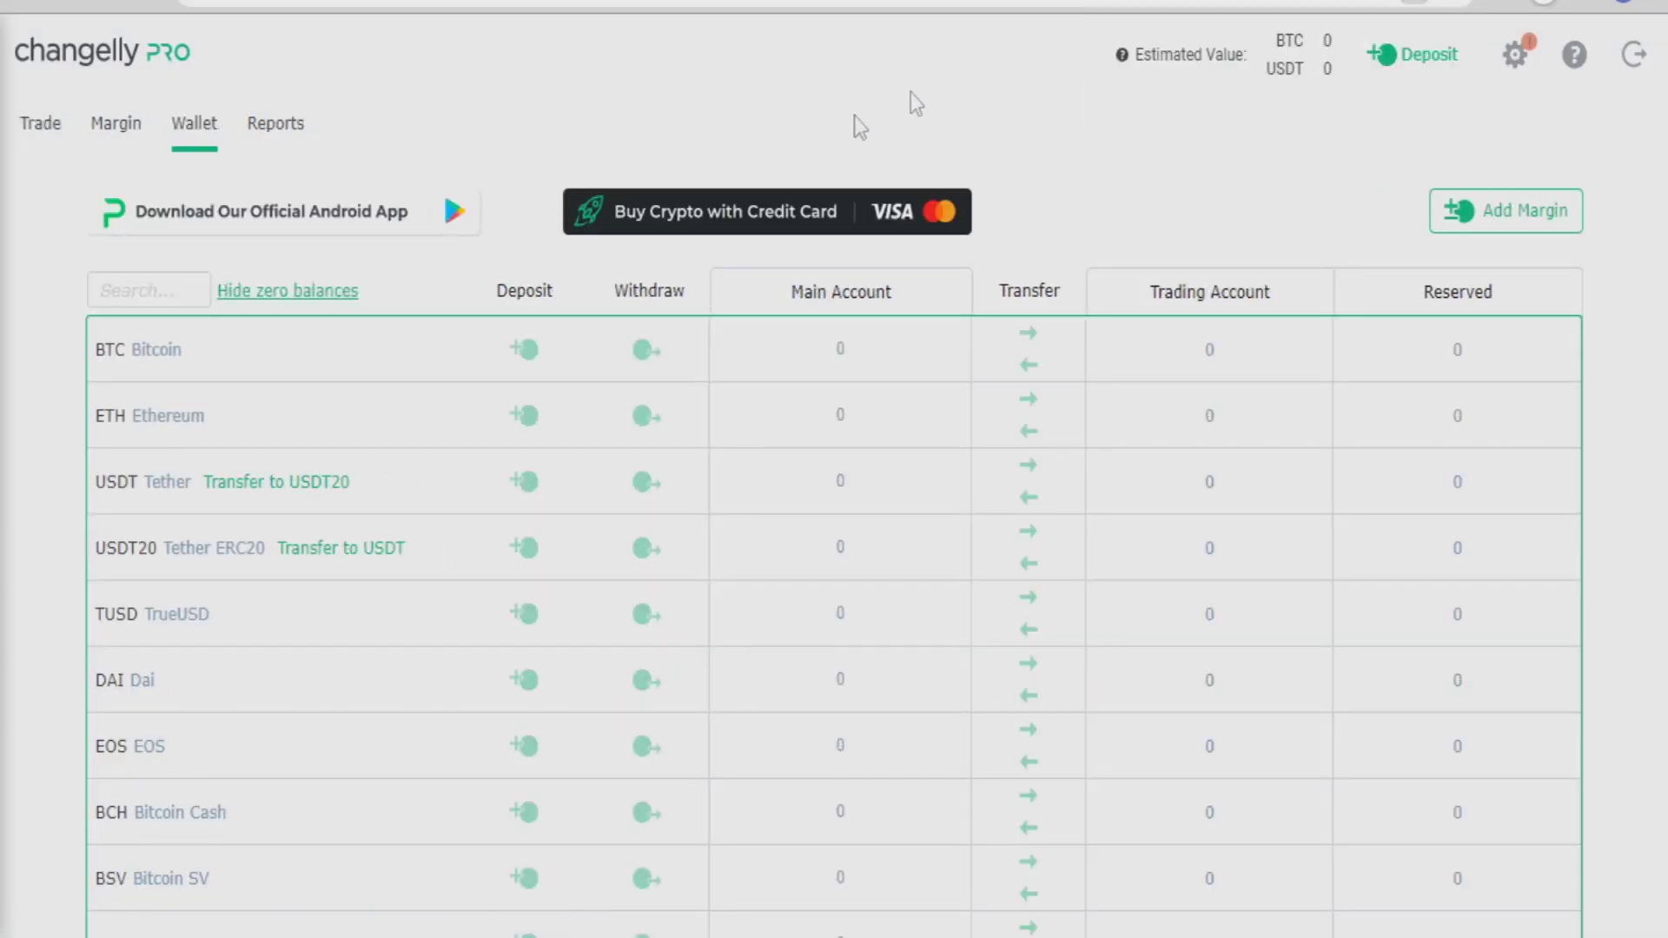
{"action": "mouse_move", "coordinate": [131, 438]}
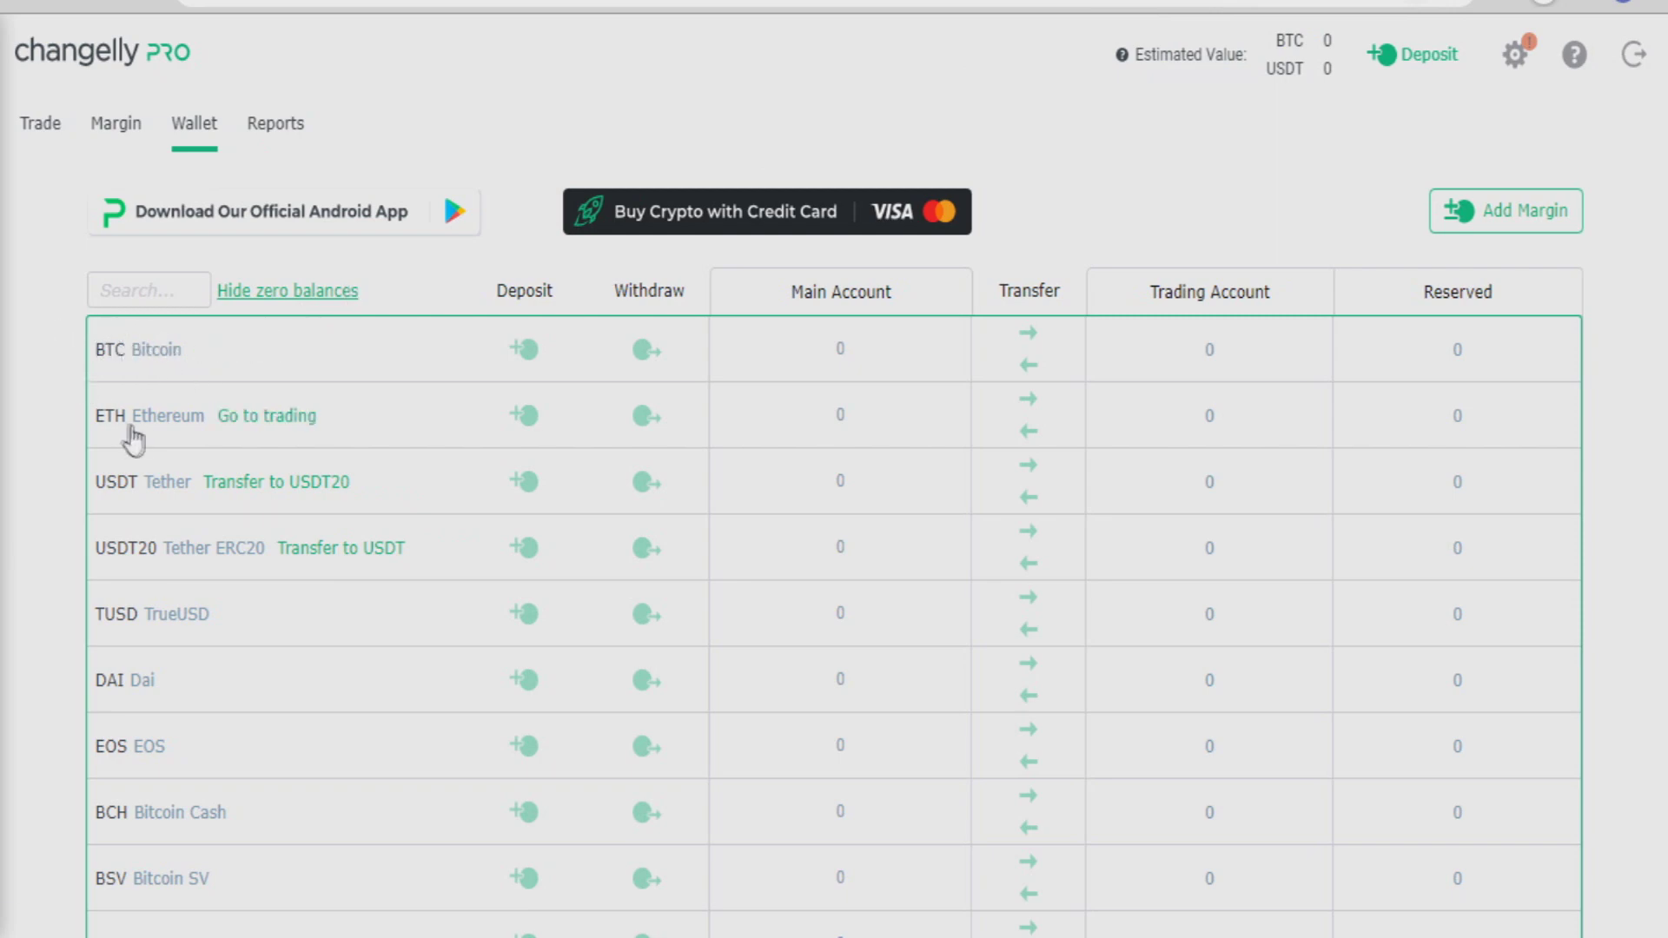
{"action": "scroll", "coordinate": [134, 387], "scroll_direction": "down", "scroll_amount": 6}
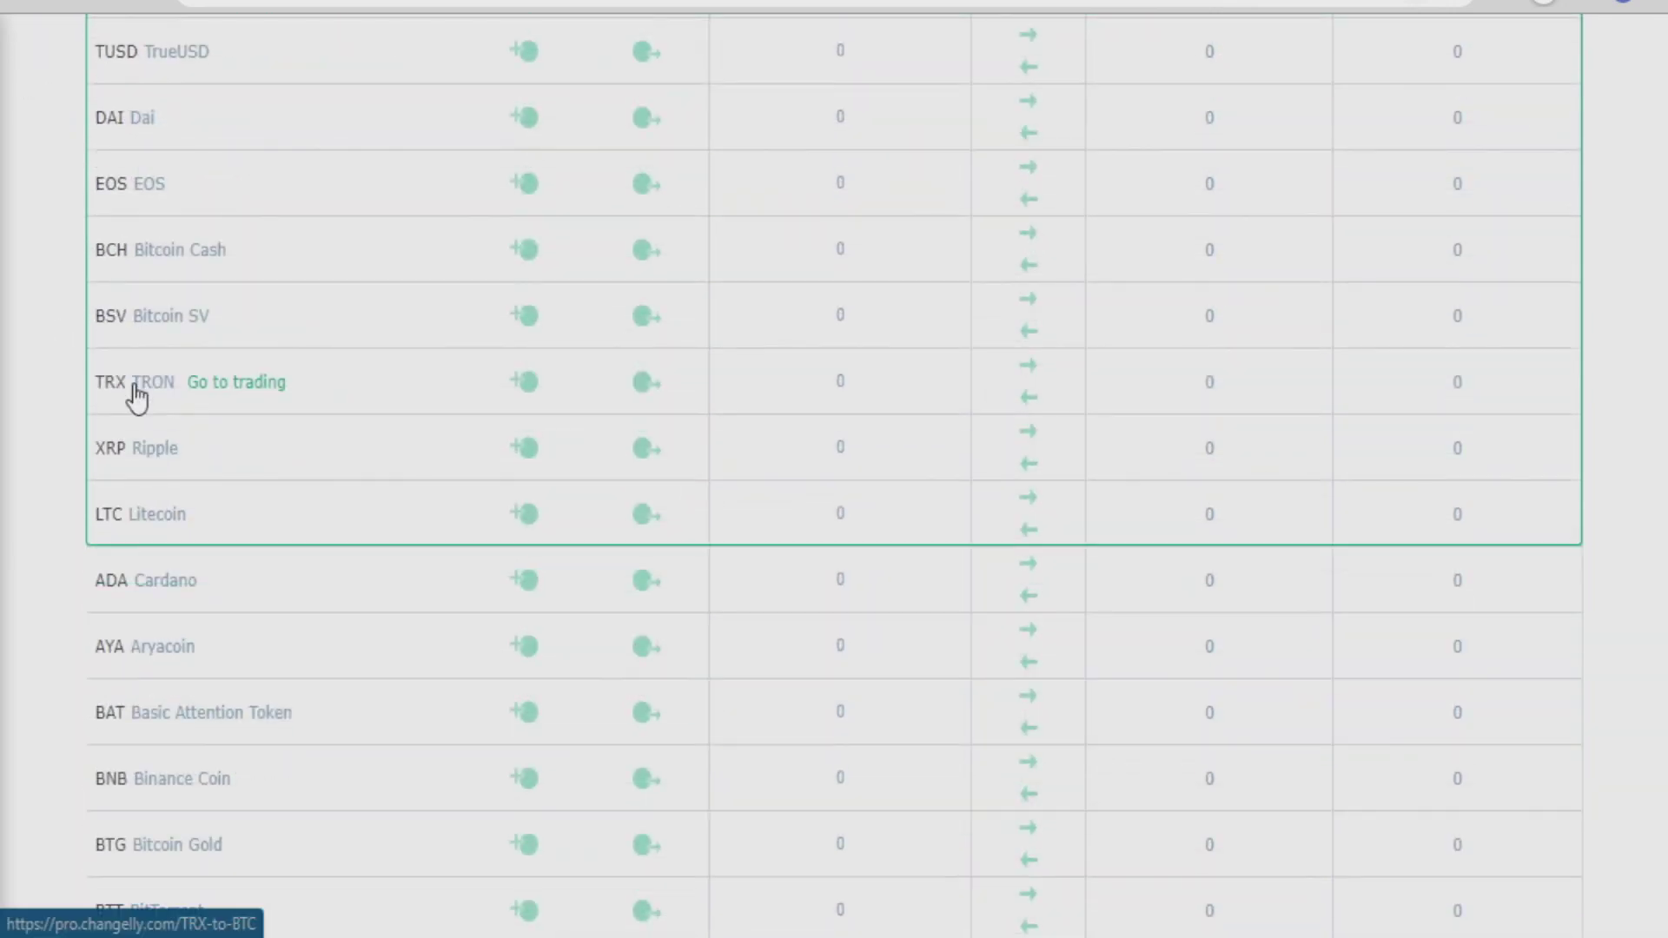
{"action": "scroll", "coordinate": [136, 398], "scroll_direction": "up", "scroll_amount": 6}
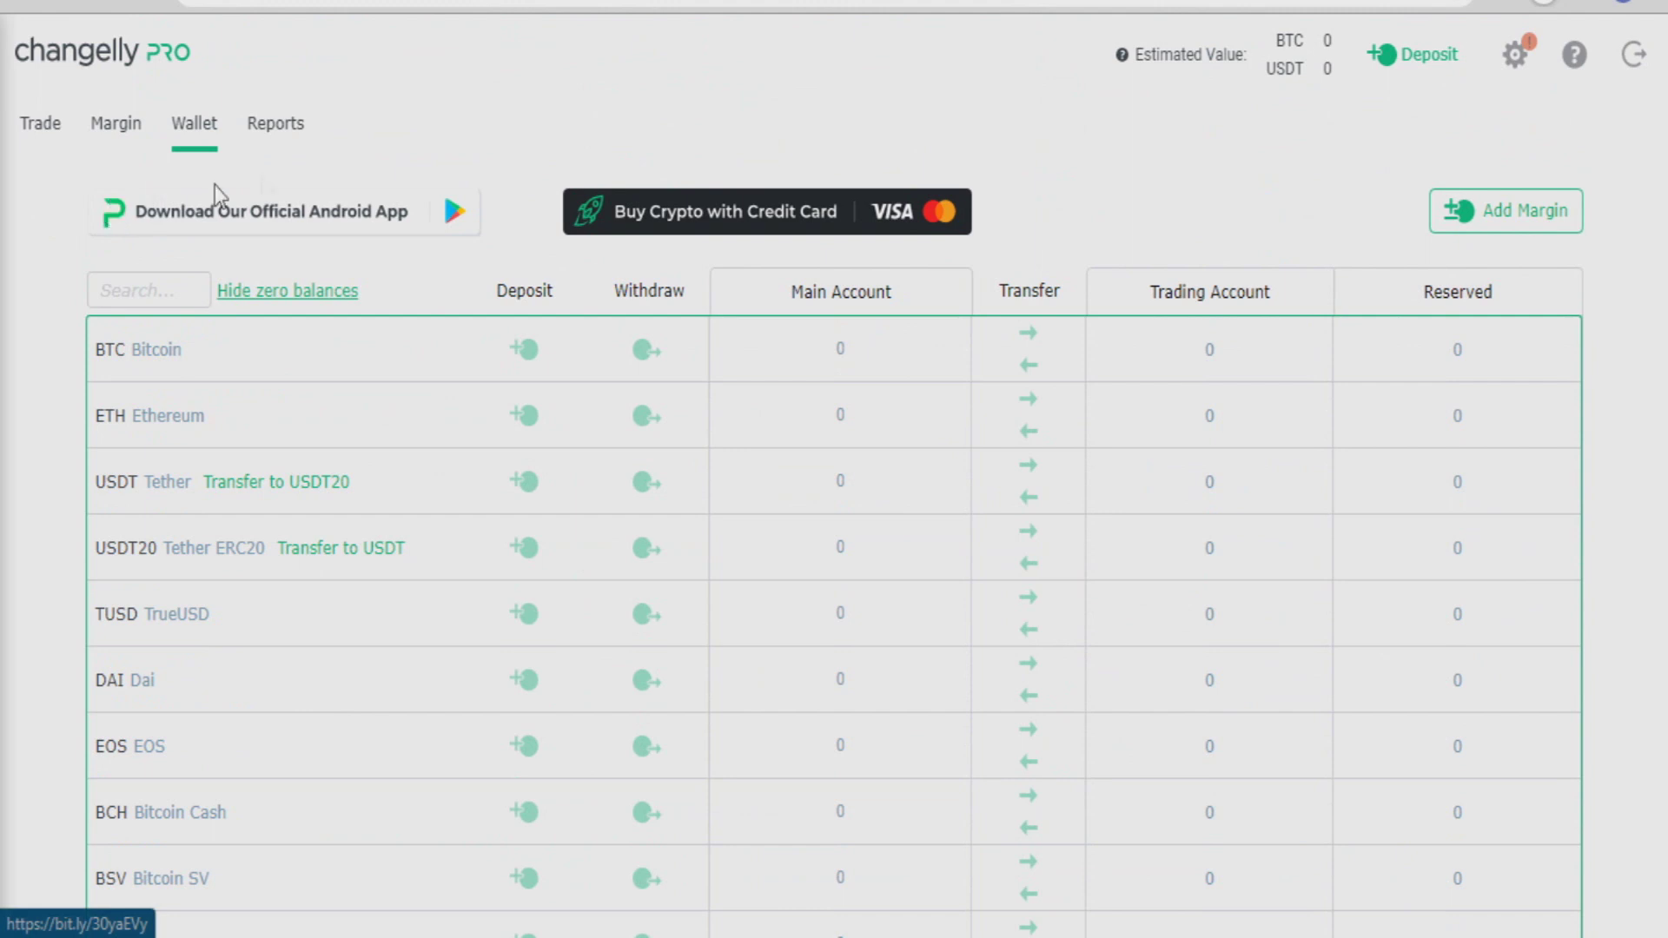
Open the Bitcoin deposit details, copy the wallet address and generate a new deposit address
{"action": "left_click", "coordinate": [525, 356]}
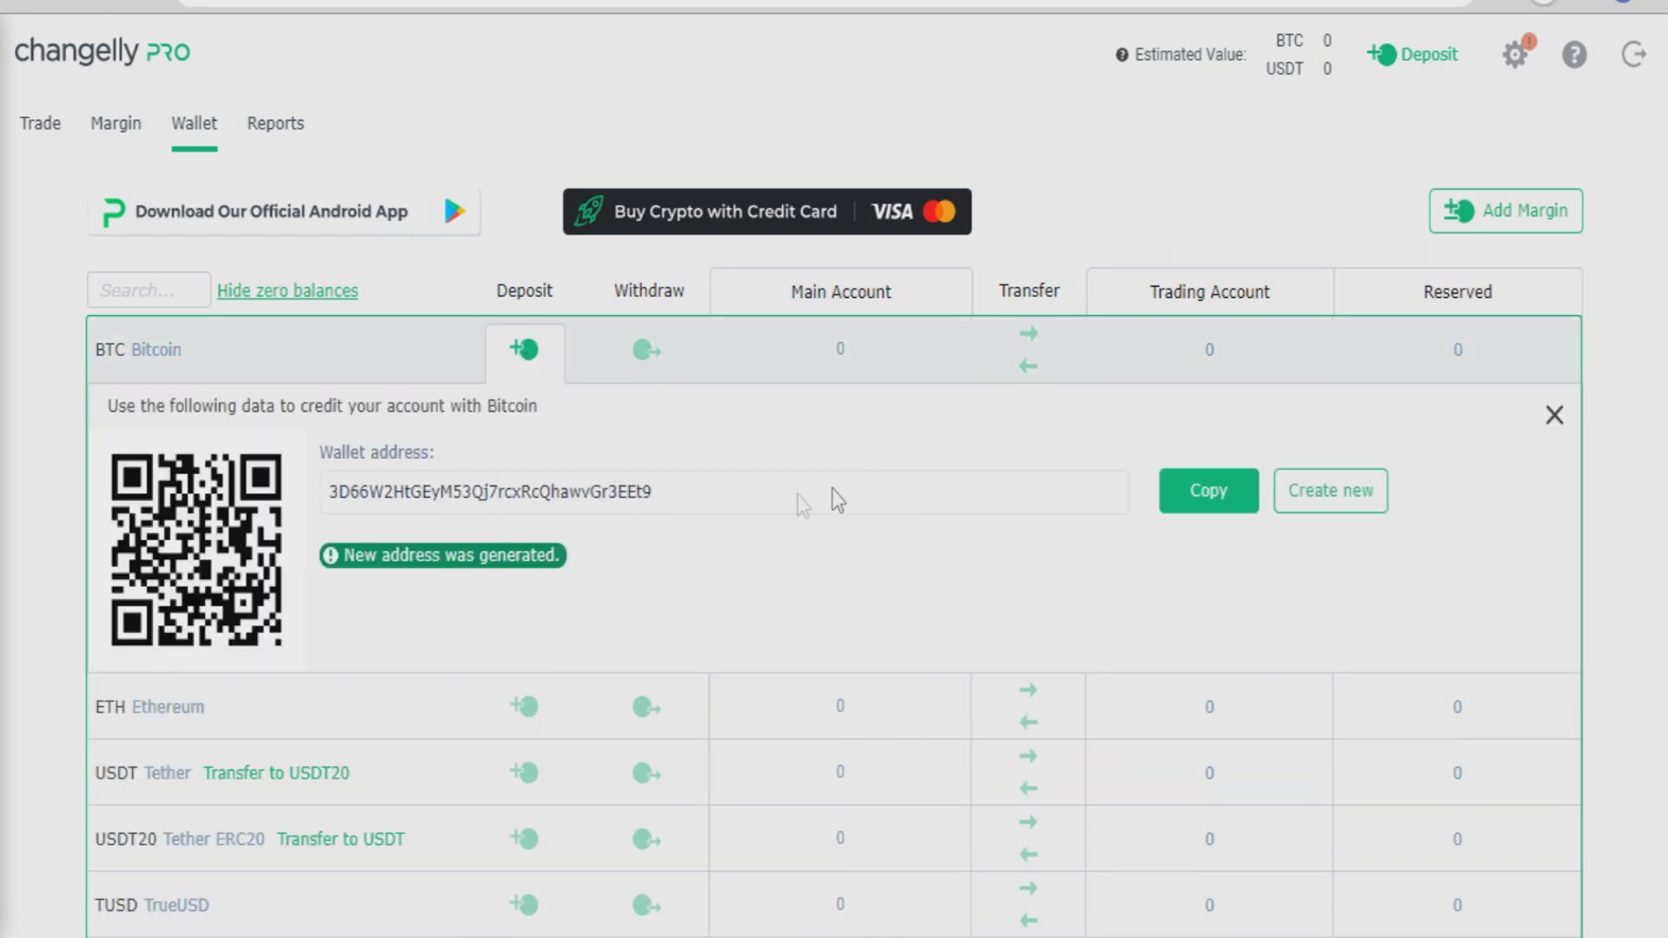
{"action": "left_click", "coordinate": [1185, 502]}
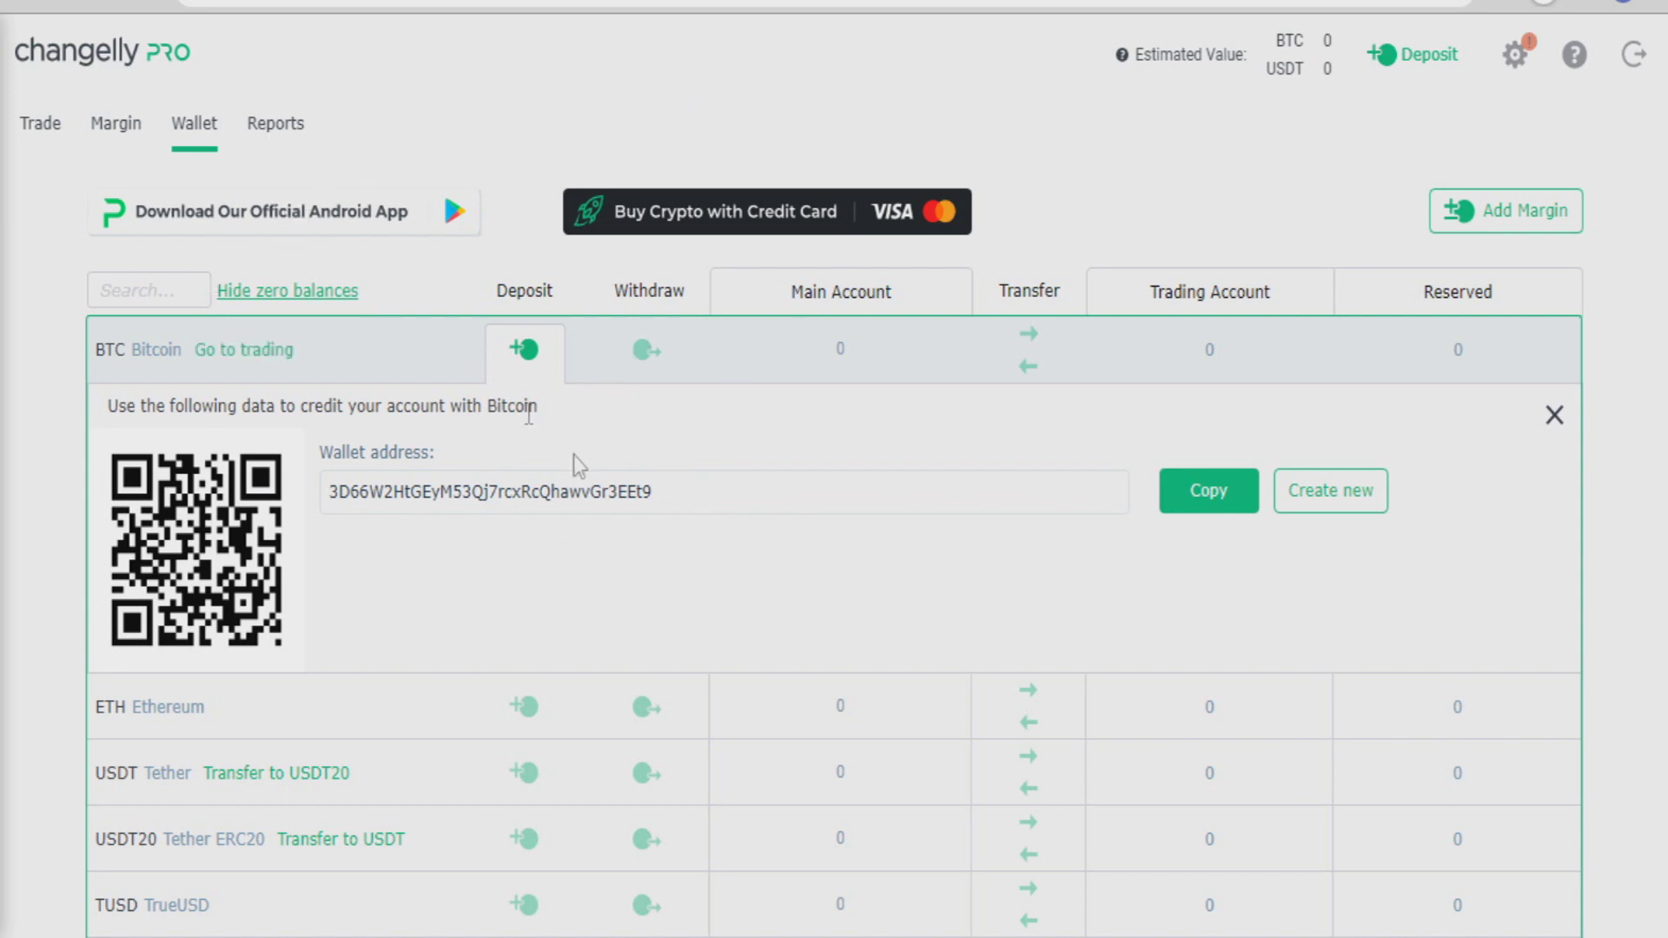
{"action": "left_click_drag", "start_coordinate": [681, 491], "coordinate": [294, 472]}
{"action": "left_click", "coordinate": [321, 492]}
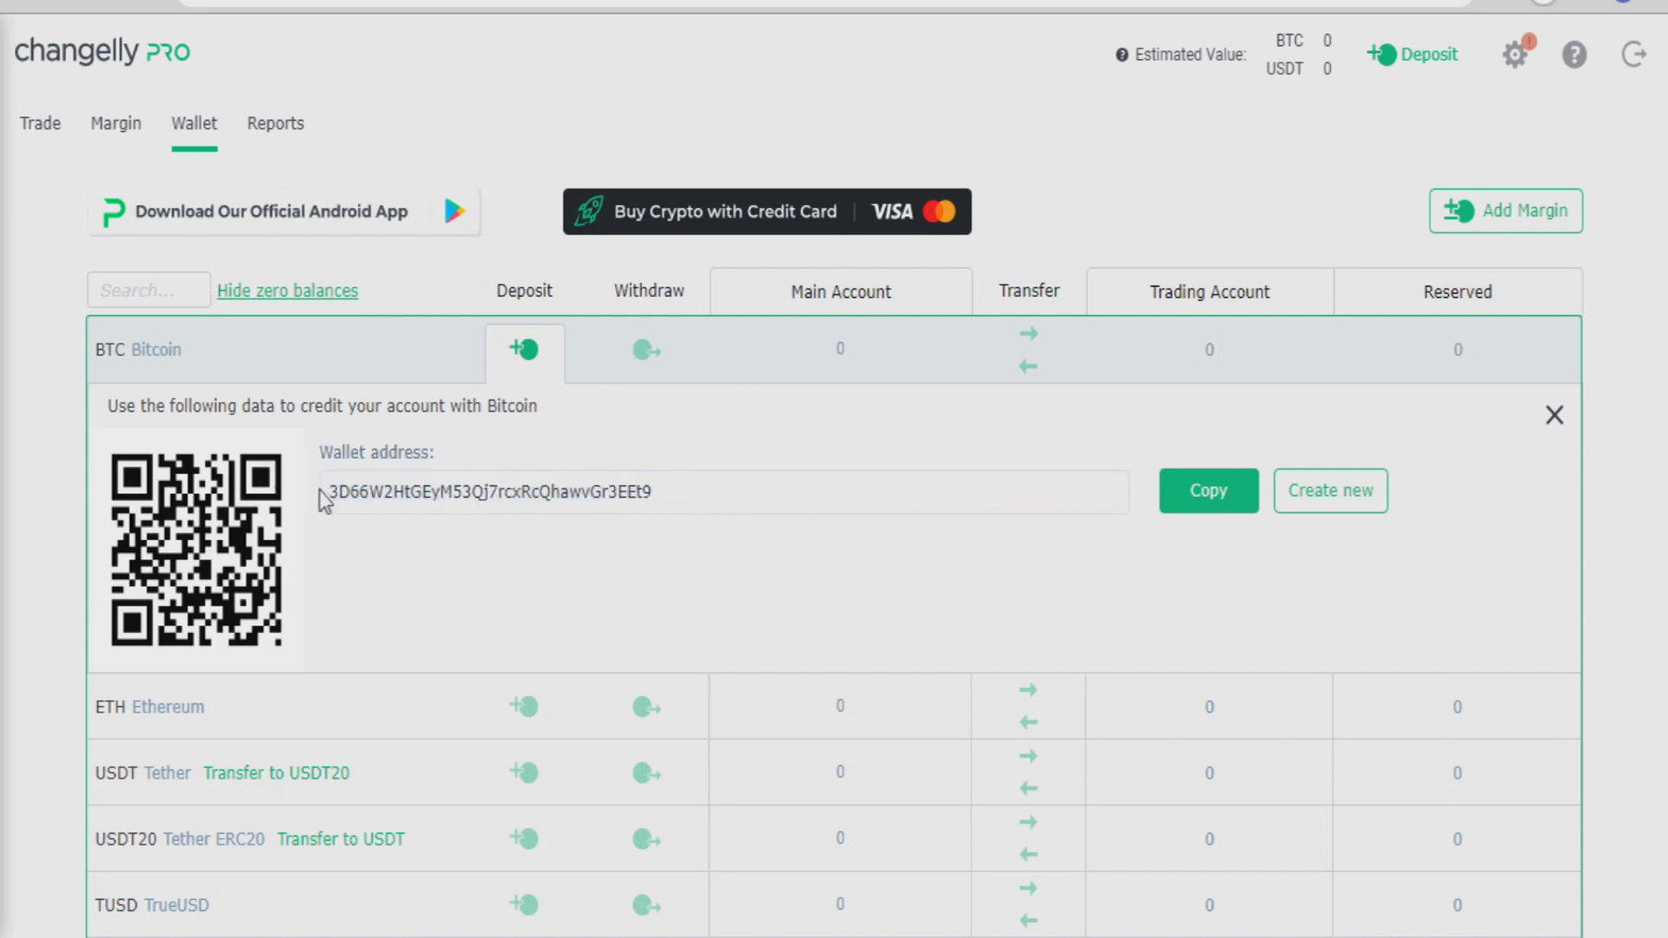
{"action": "left_click", "coordinate": [1207, 491]}
{"action": "left_click", "coordinate": [1307, 493]}
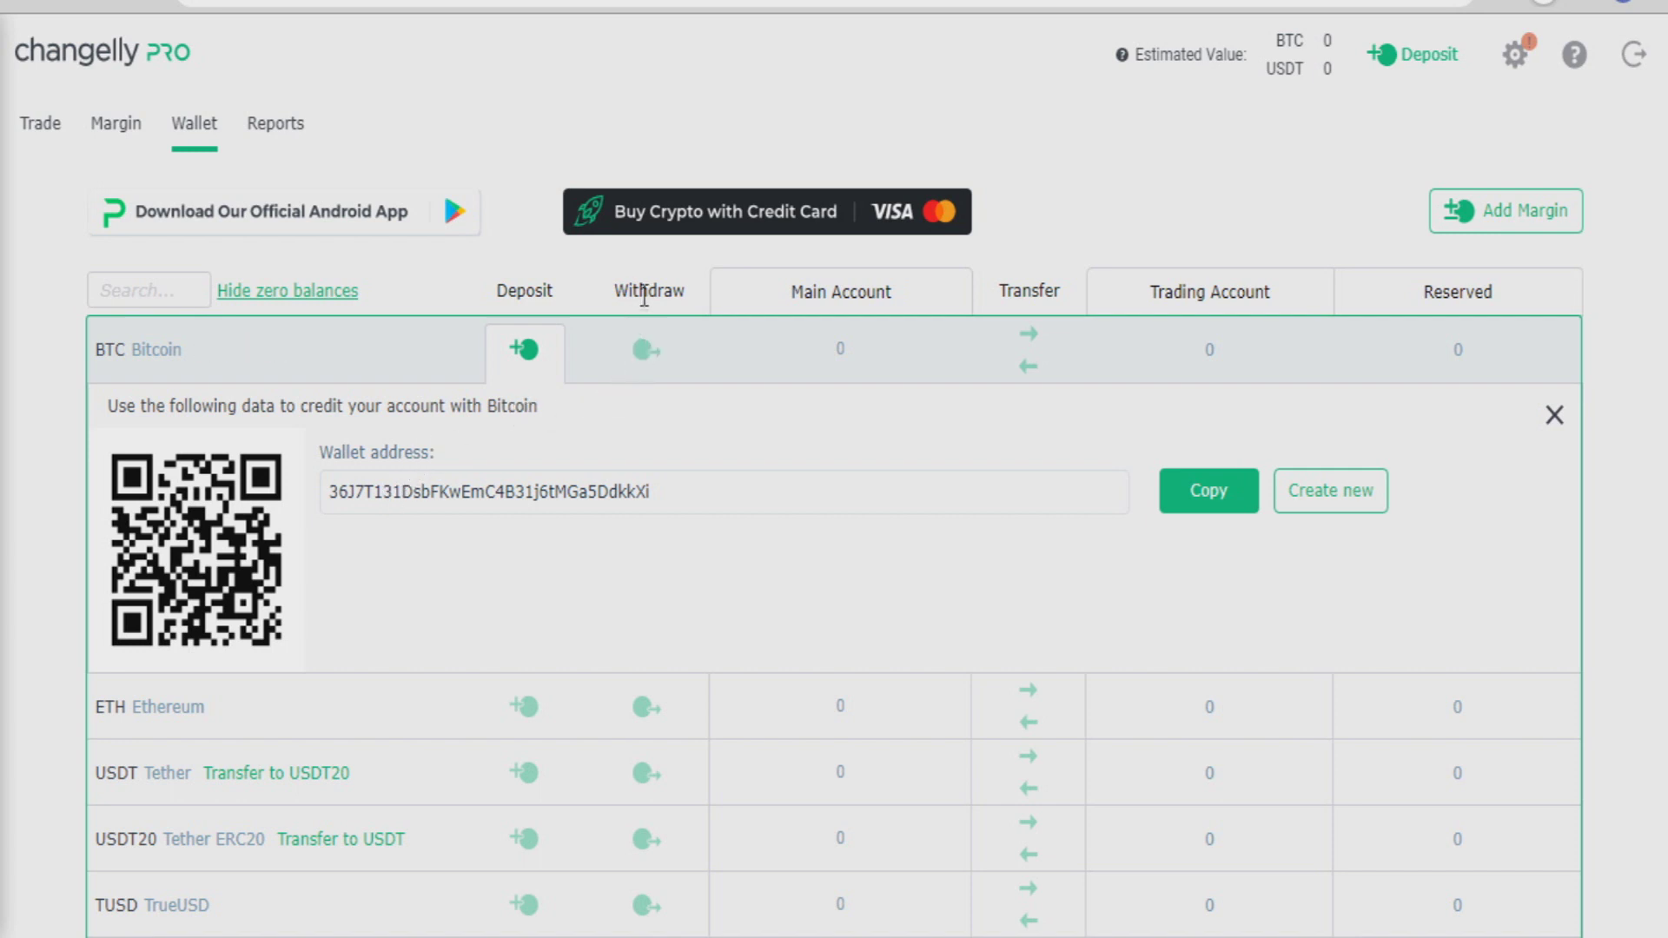
Enter an amount of 0.5 in the Bitcoin withdrawal form, then switch back to the Bitcoin deposit details
{"action": "left_click", "coordinate": [645, 352]}
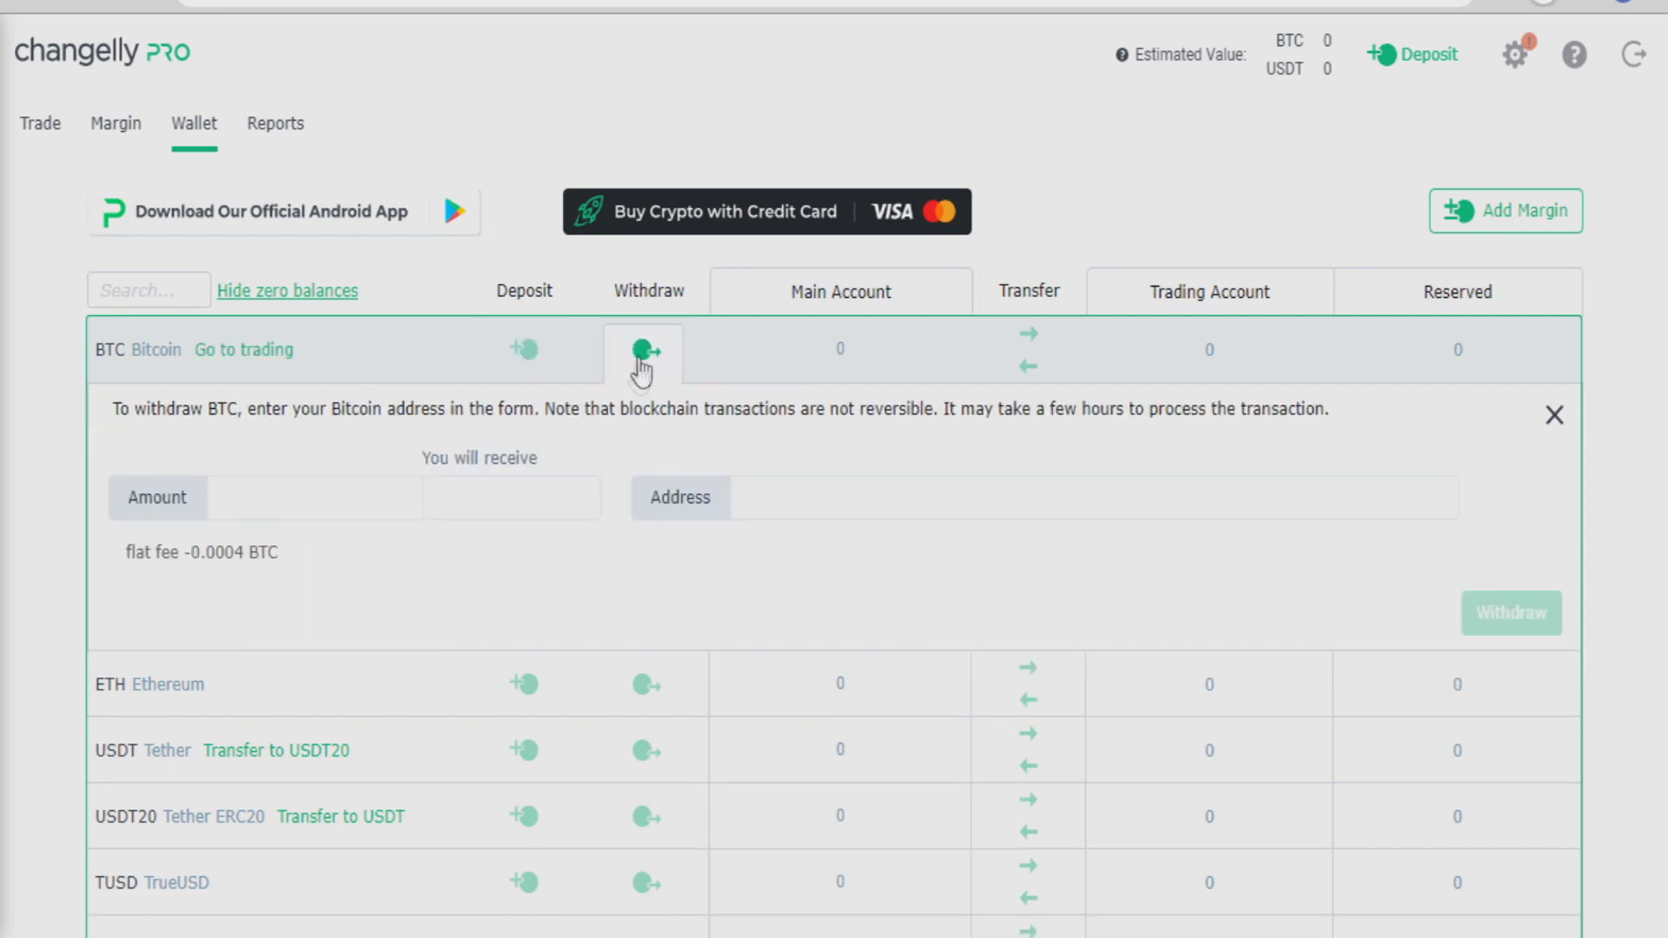
{"action": "left_click", "coordinate": [334, 493]}
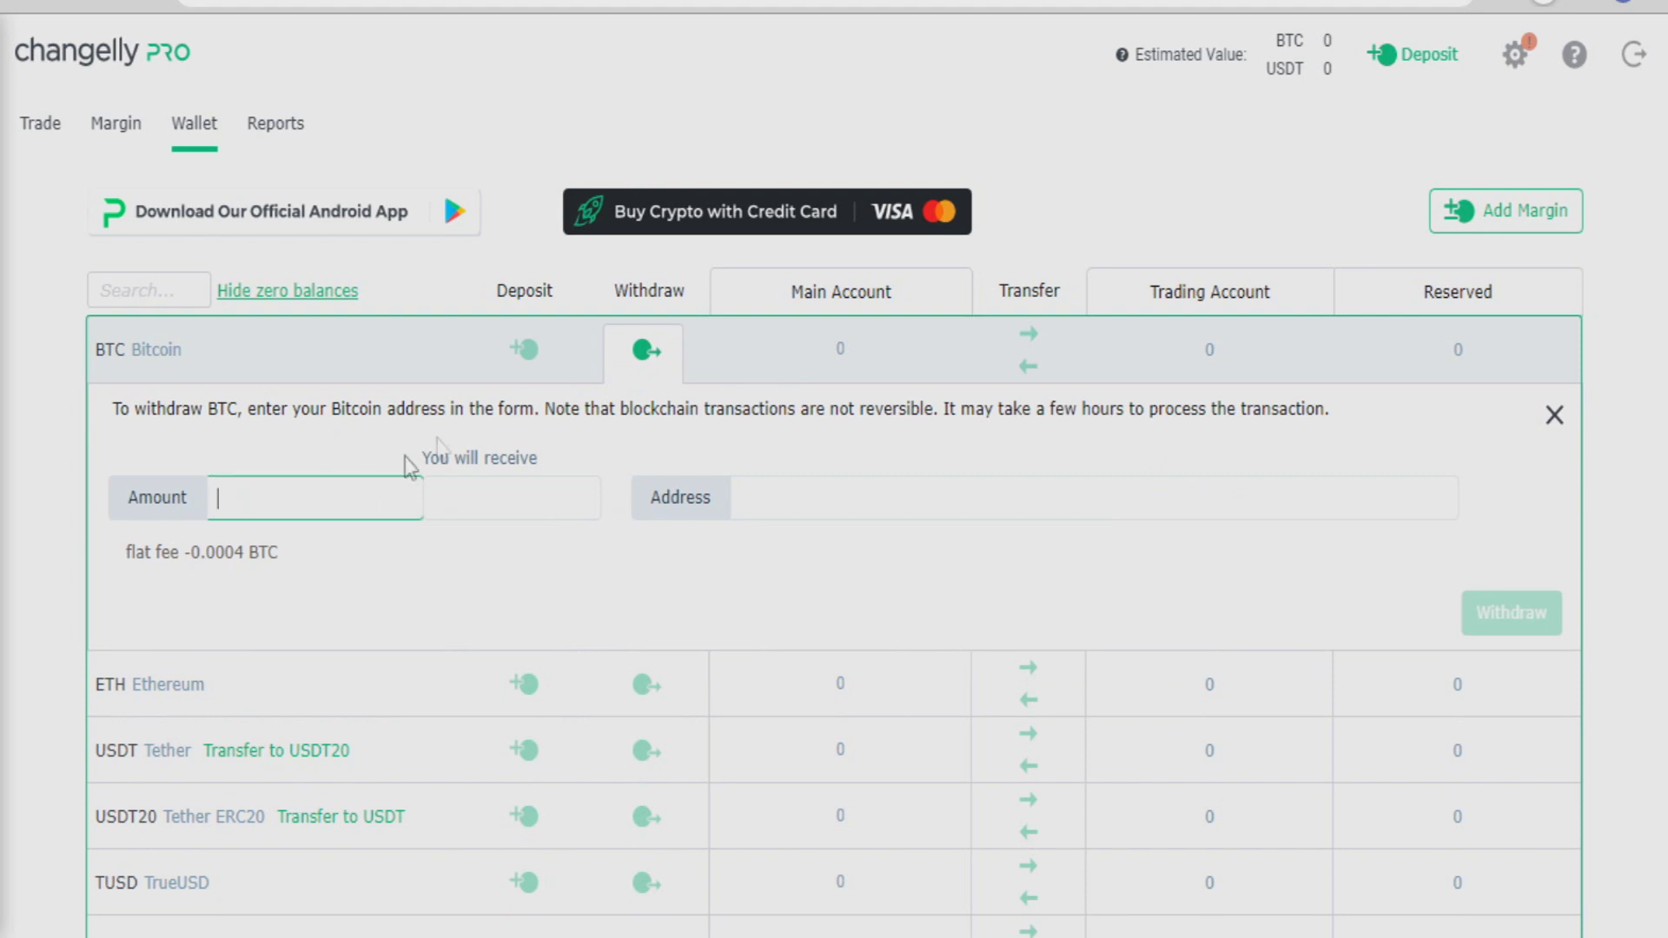
{"action": "type", "text": "0.5"}
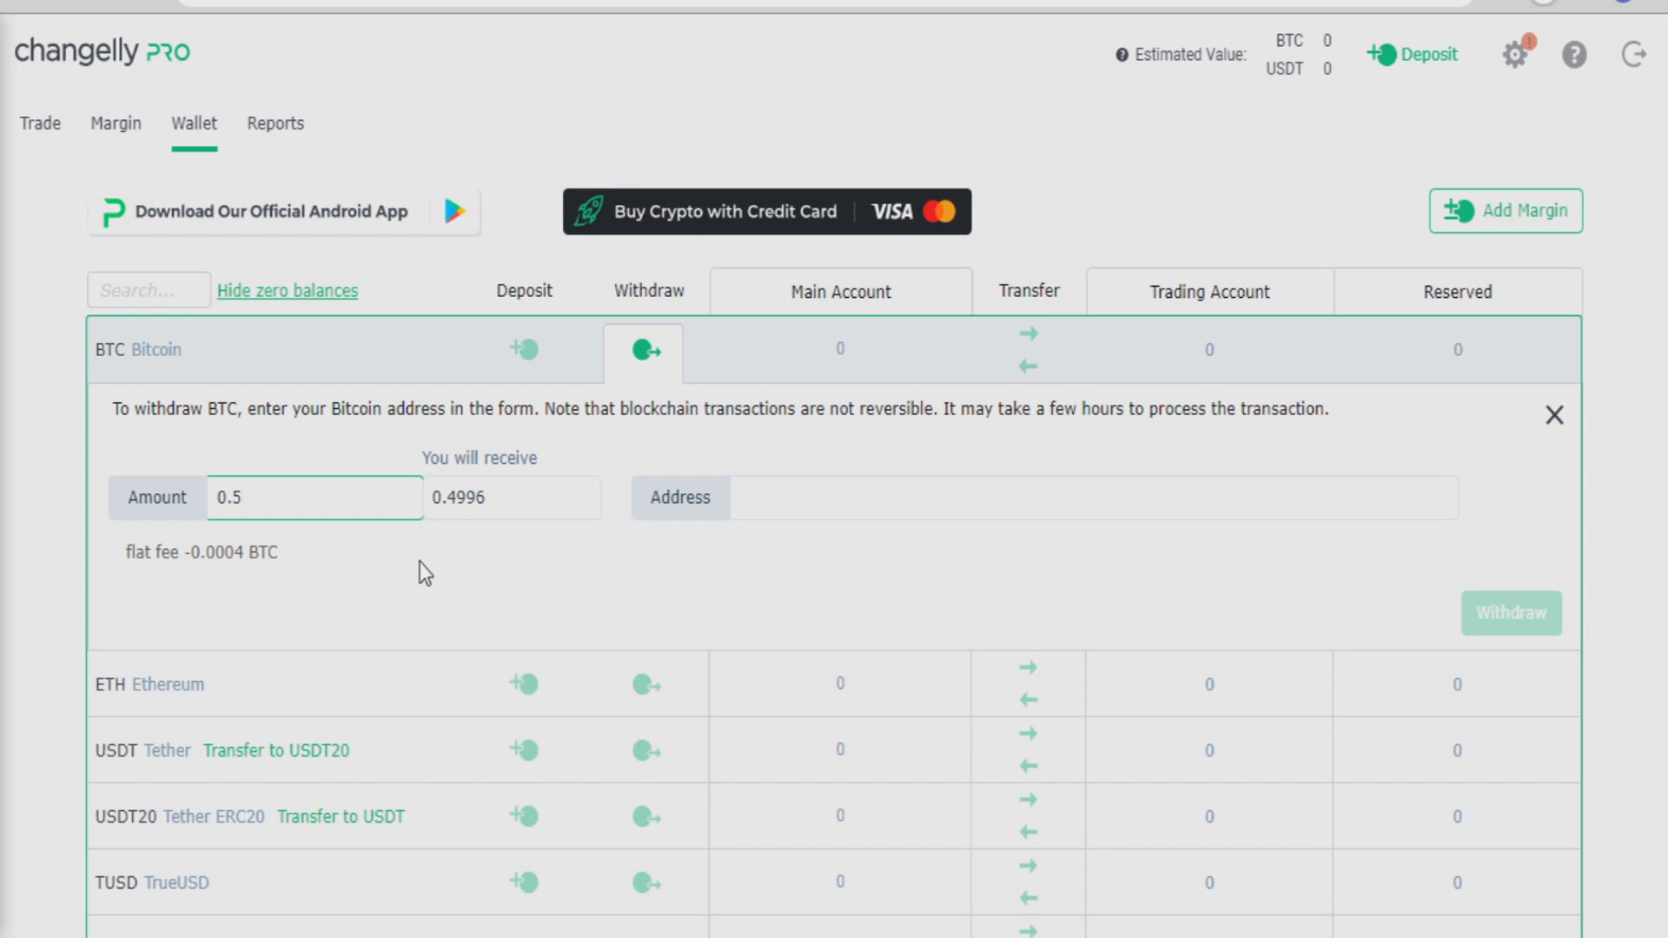
{"action": "key", "text": "Tab"}
{"action": "left_click", "coordinate": [608, 578]}
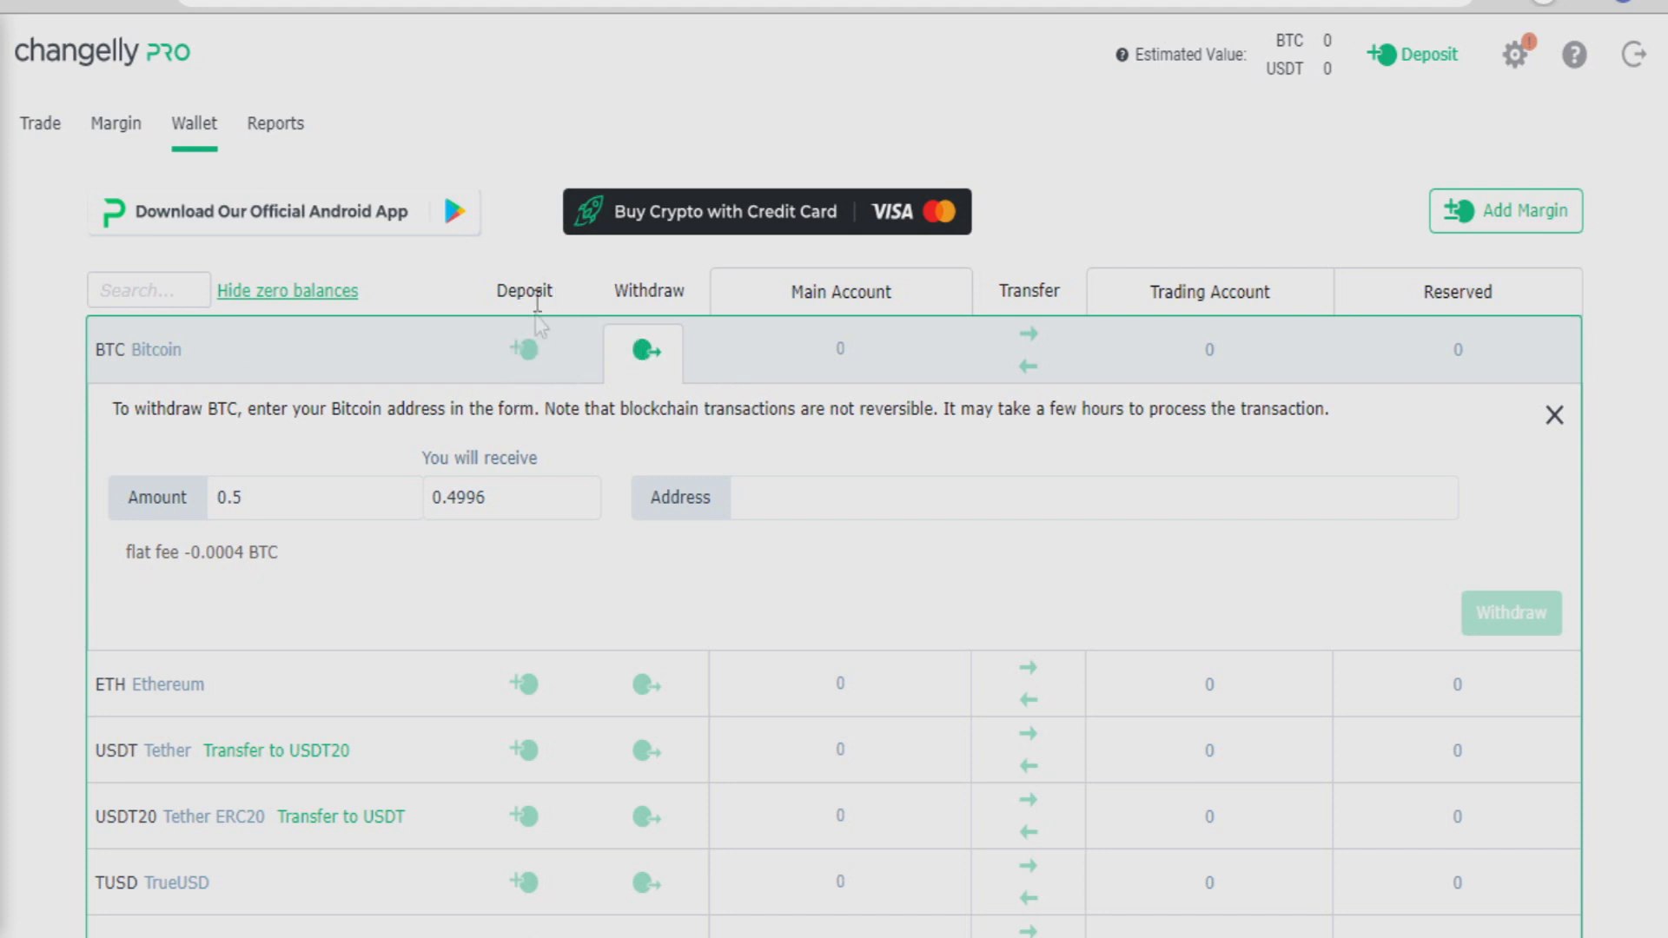
{"action": "left_click", "coordinate": [525, 350]}
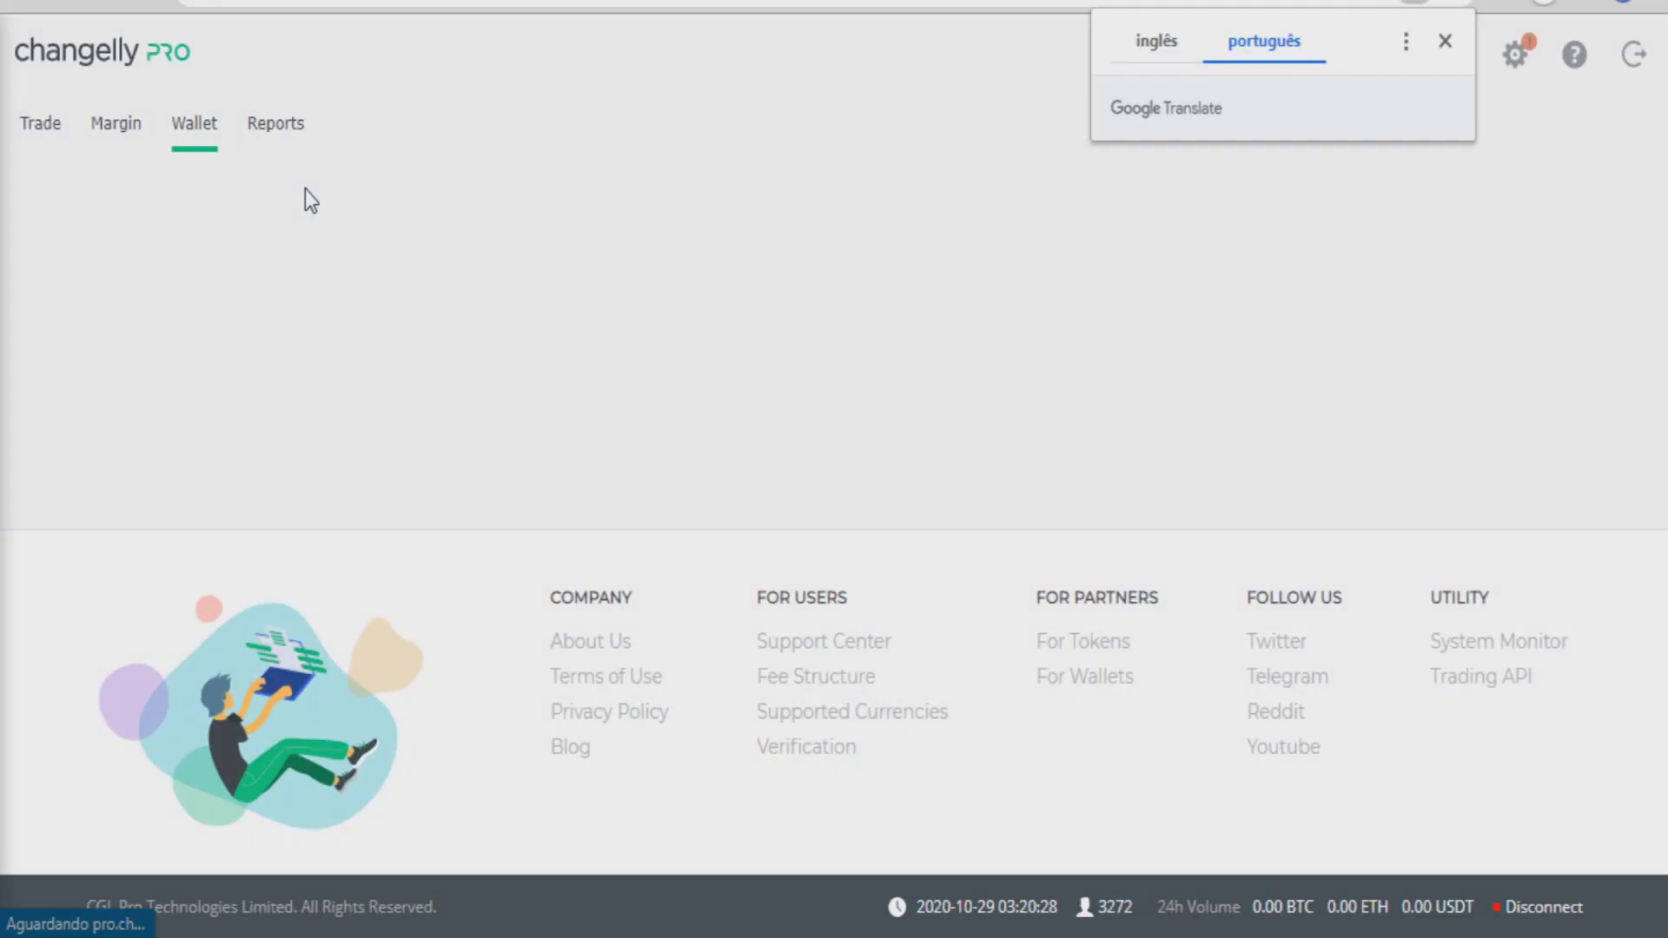
Show the wallet in English, then open the account summary report in English and dismiss the translation prompt
{"action": "left_click", "coordinate": [1145, 45]}
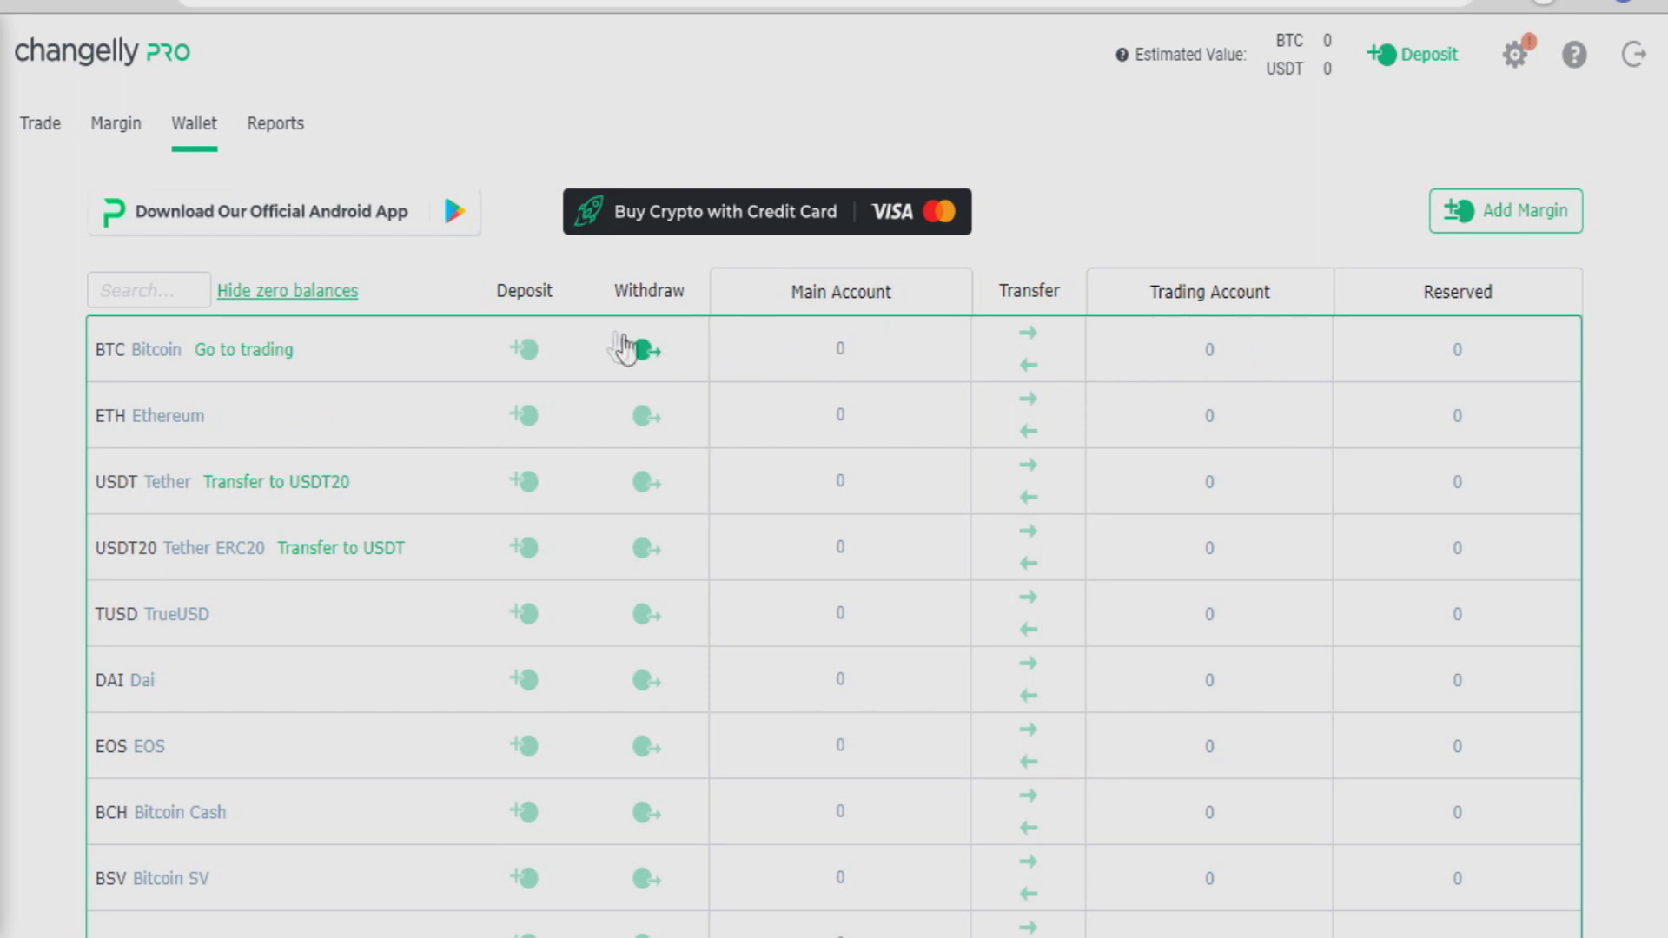
{"action": "left_click", "coordinate": [276, 124]}
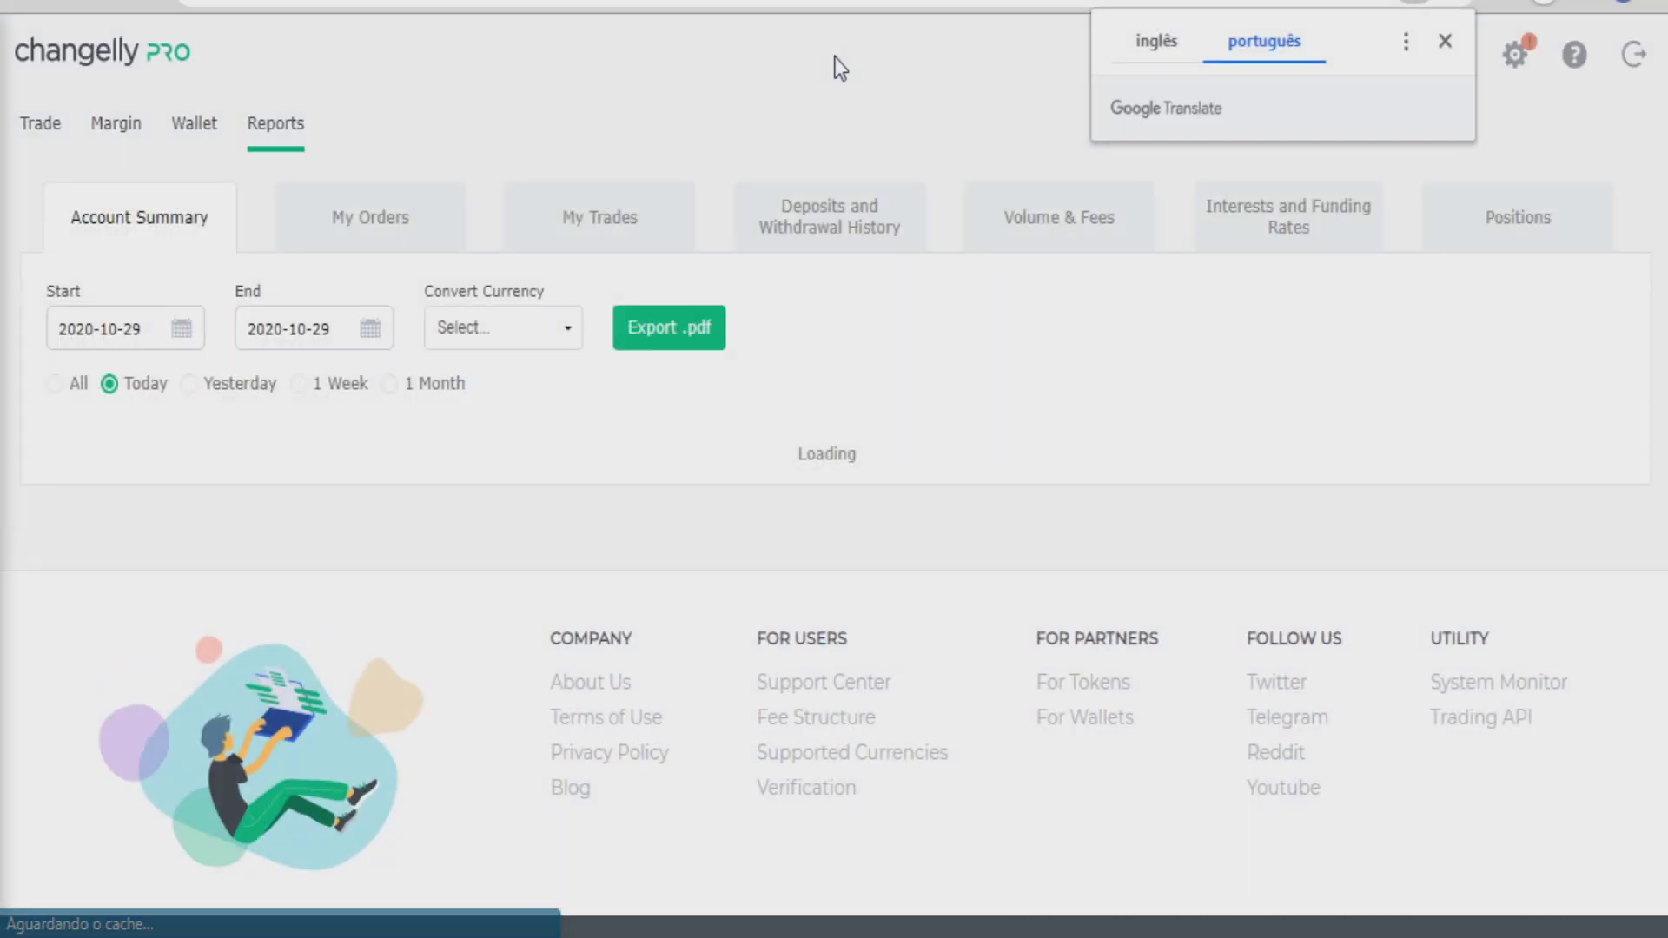
{"action": "left_click", "coordinate": [1160, 39]}
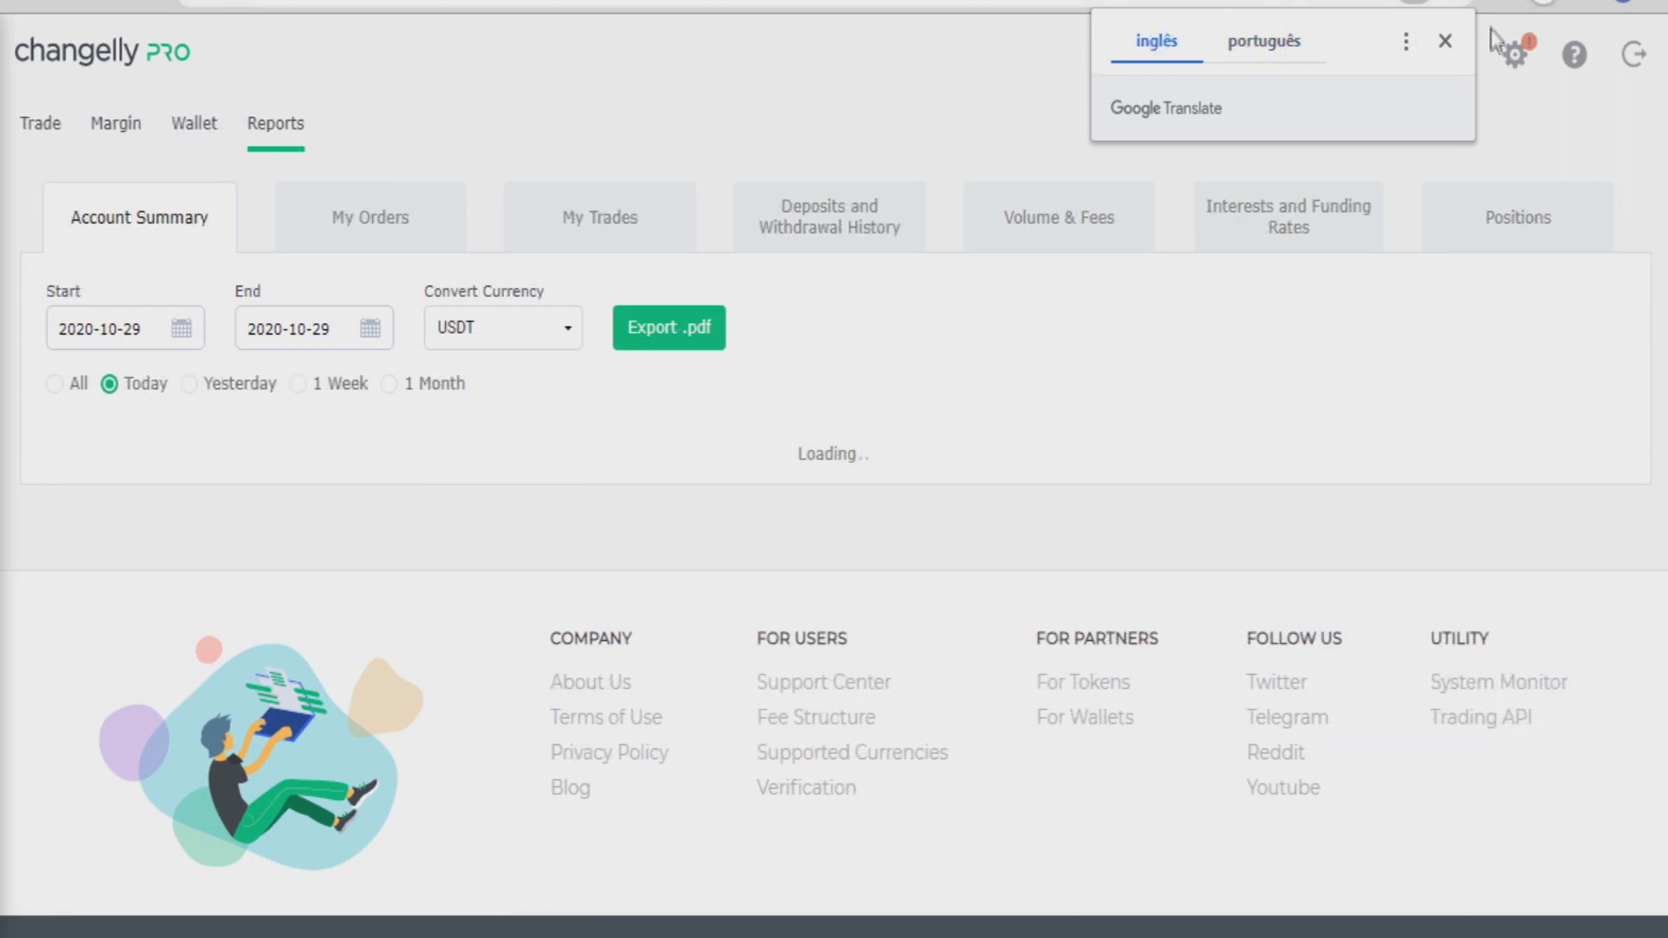
{"action": "left_click", "coordinate": [1444, 40]}
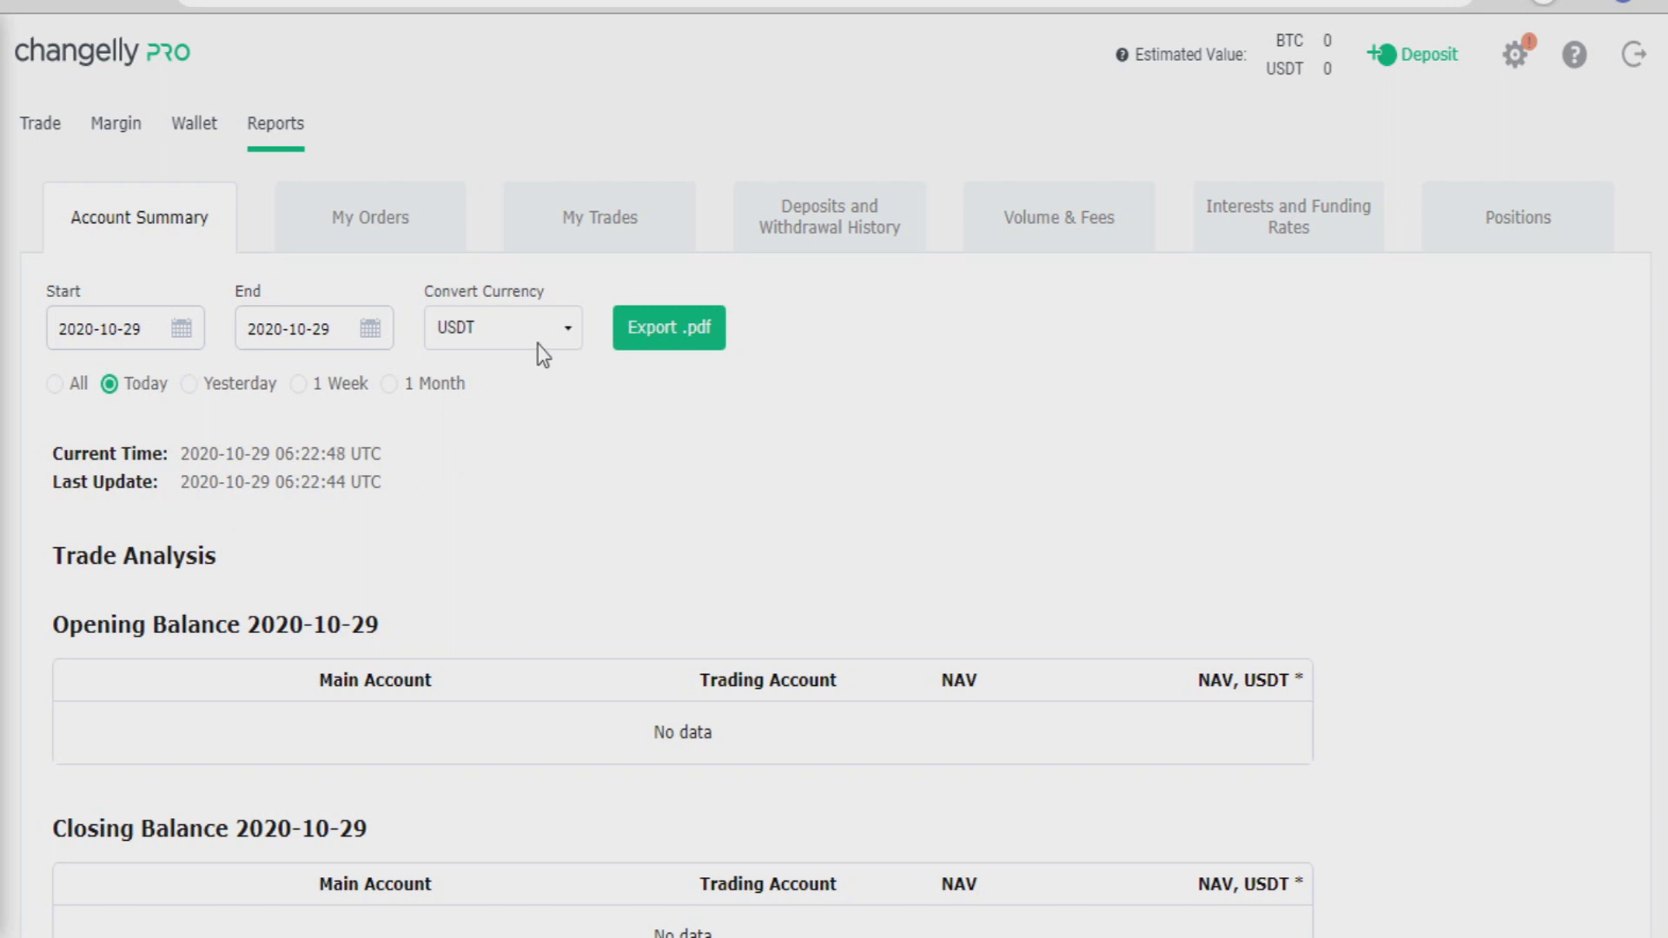
Set the account summary's convert currency to BTC and look through the balance and performance tables
{"action": "left_click", "coordinate": [561, 330]}
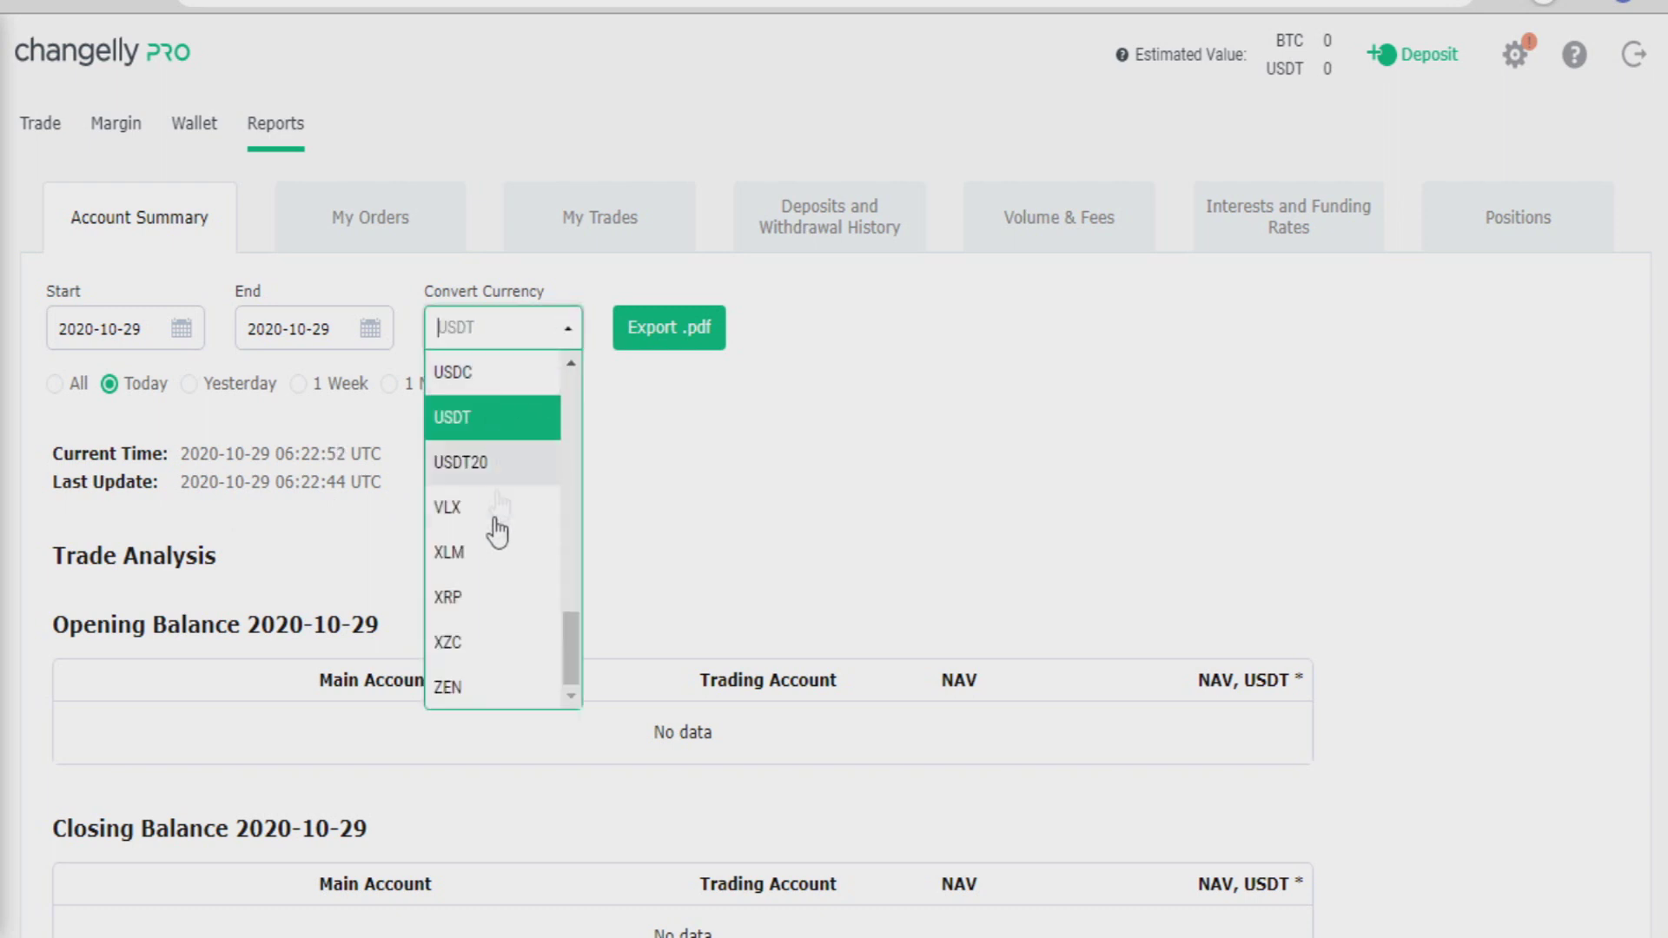
{"action": "left_click_drag", "start_coordinate": [566, 645], "coordinate": [566, 382]}
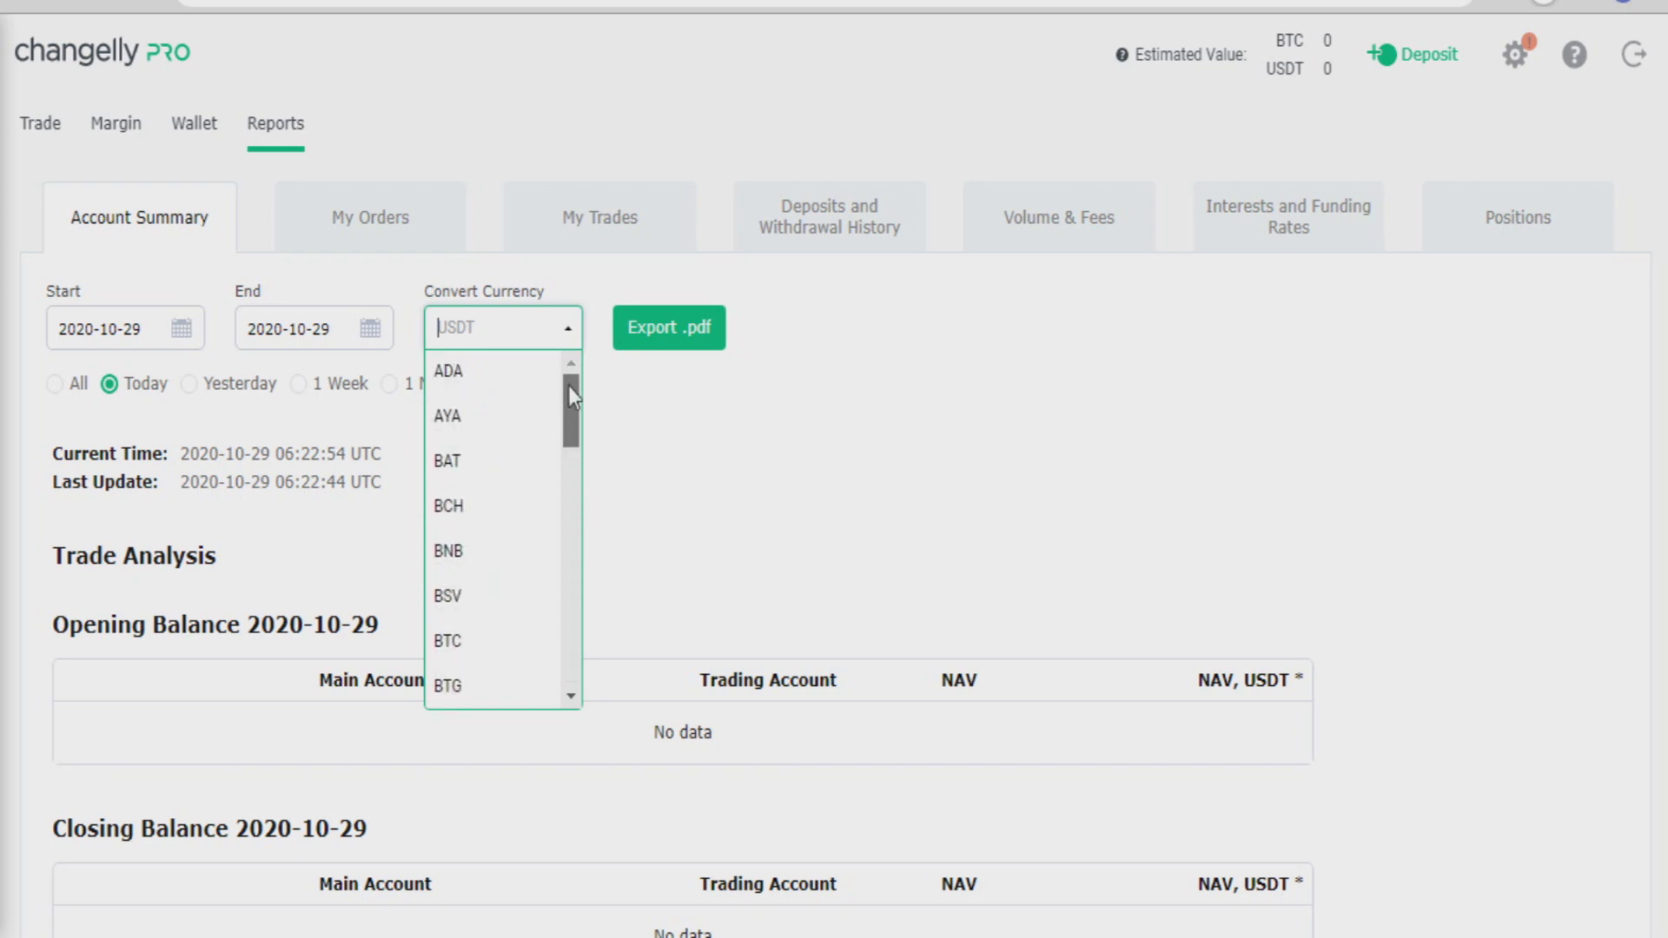
{"action": "left_click", "coordinate": [484, 641]}
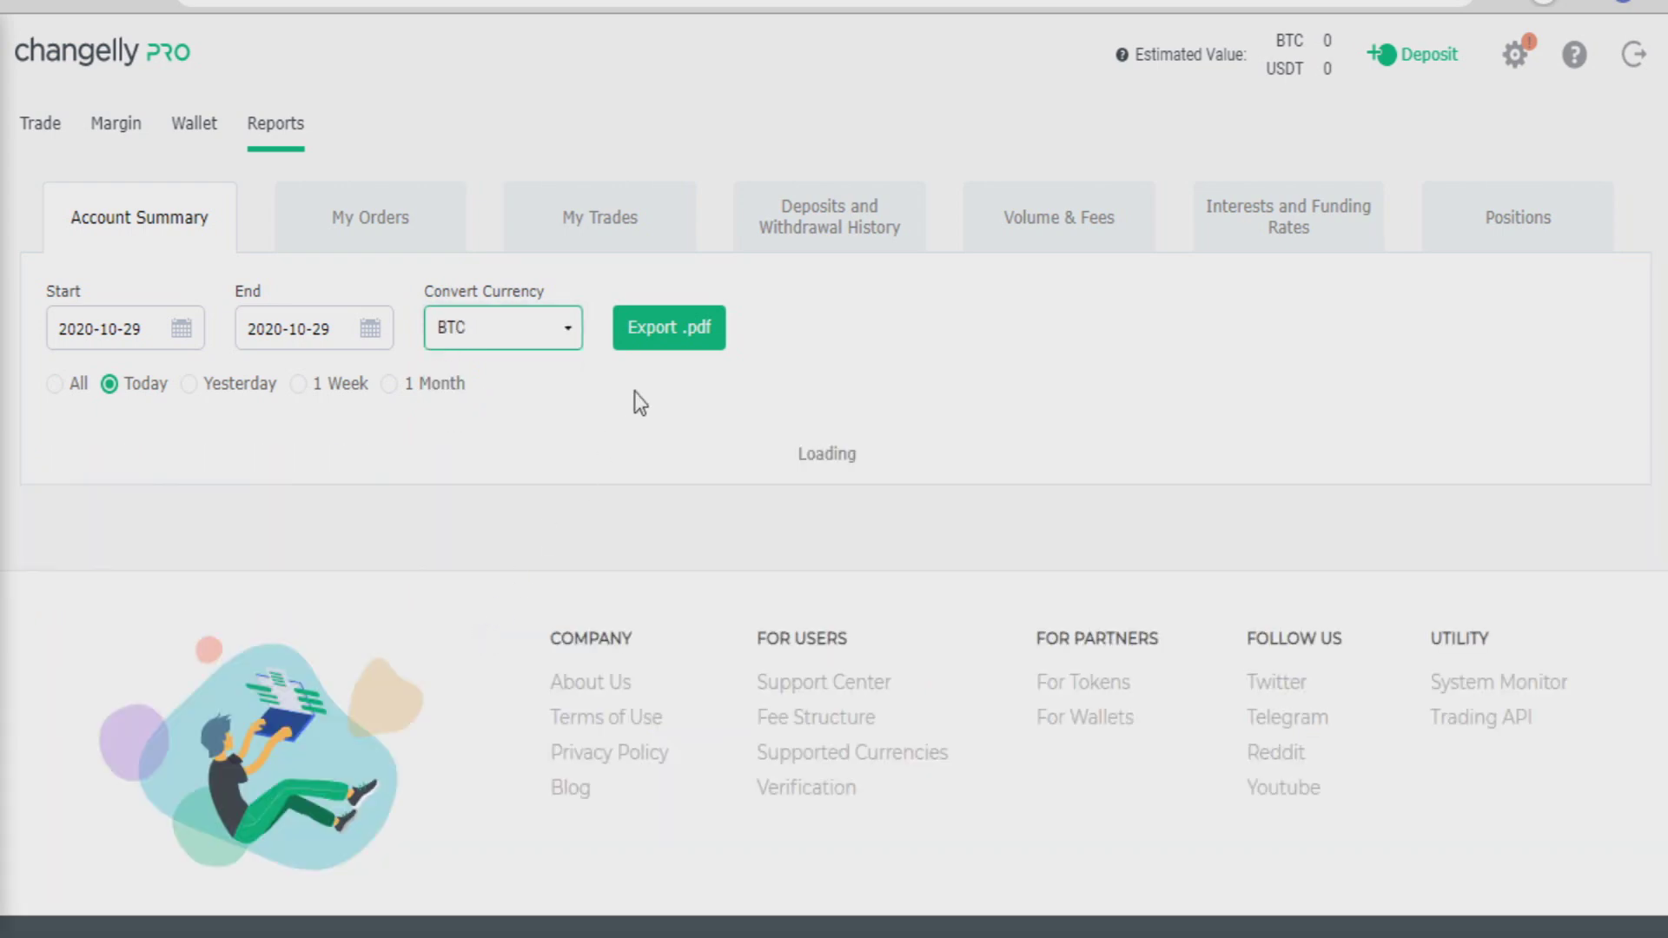
{"action": "scroll", "coordinate": [383, 477], "scroll_direction": "down", "scroll_amount": 3}
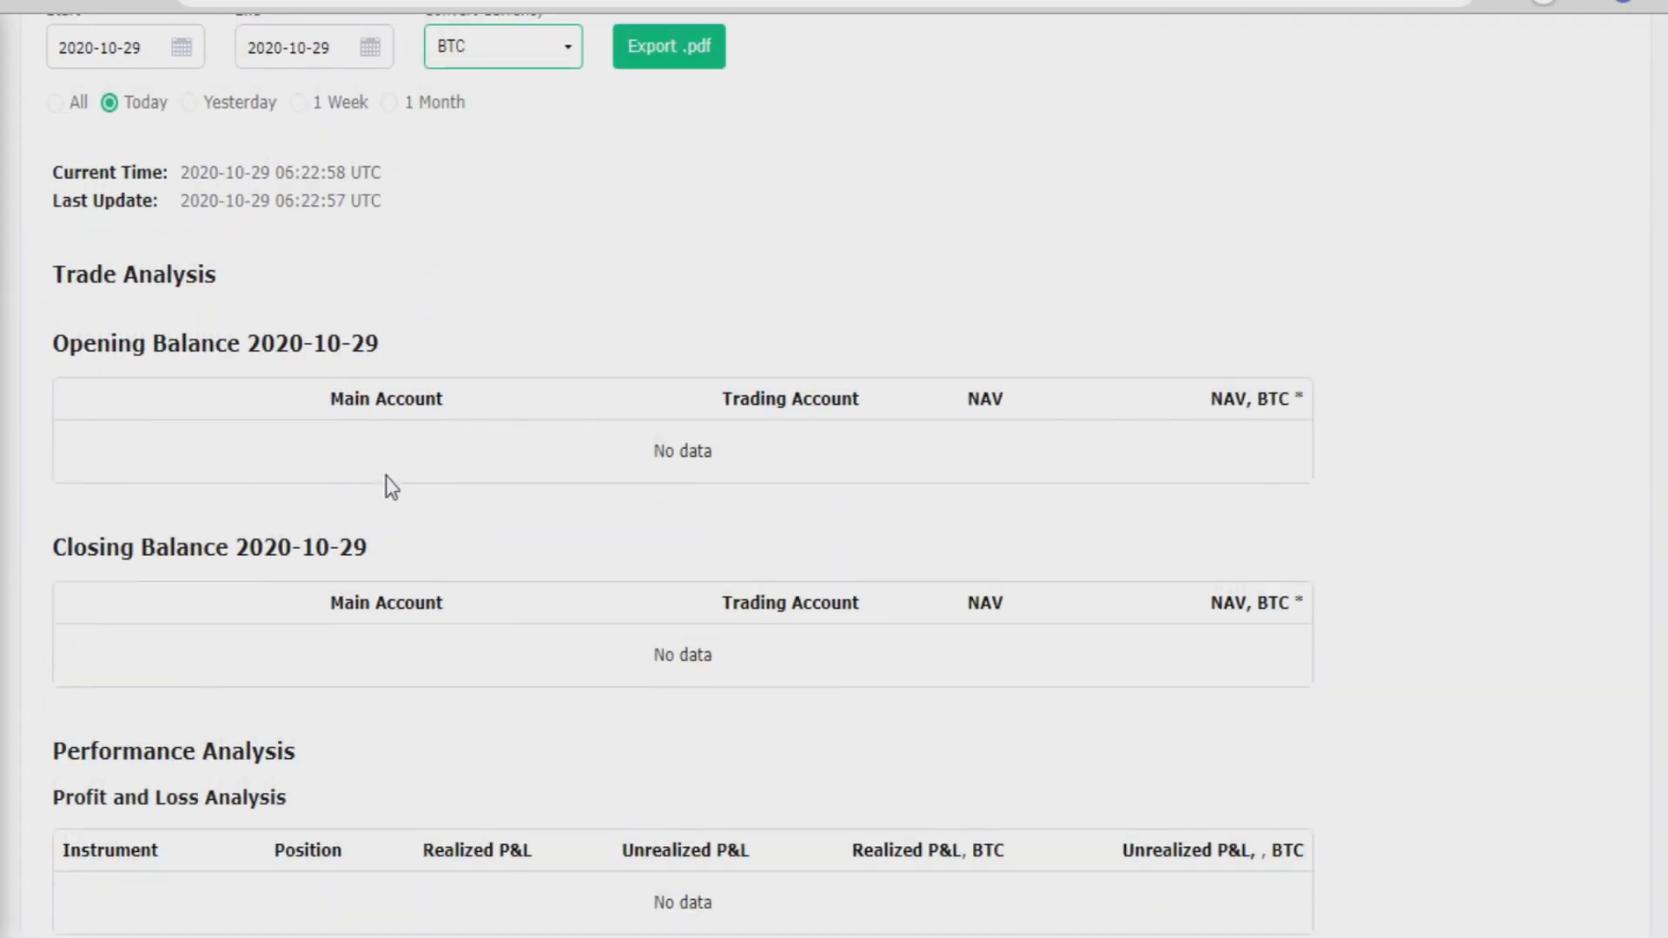
{"action": "scroll", "coordinate": [127, 466], "scroll_direction": "down", "scroll_amount": 5}
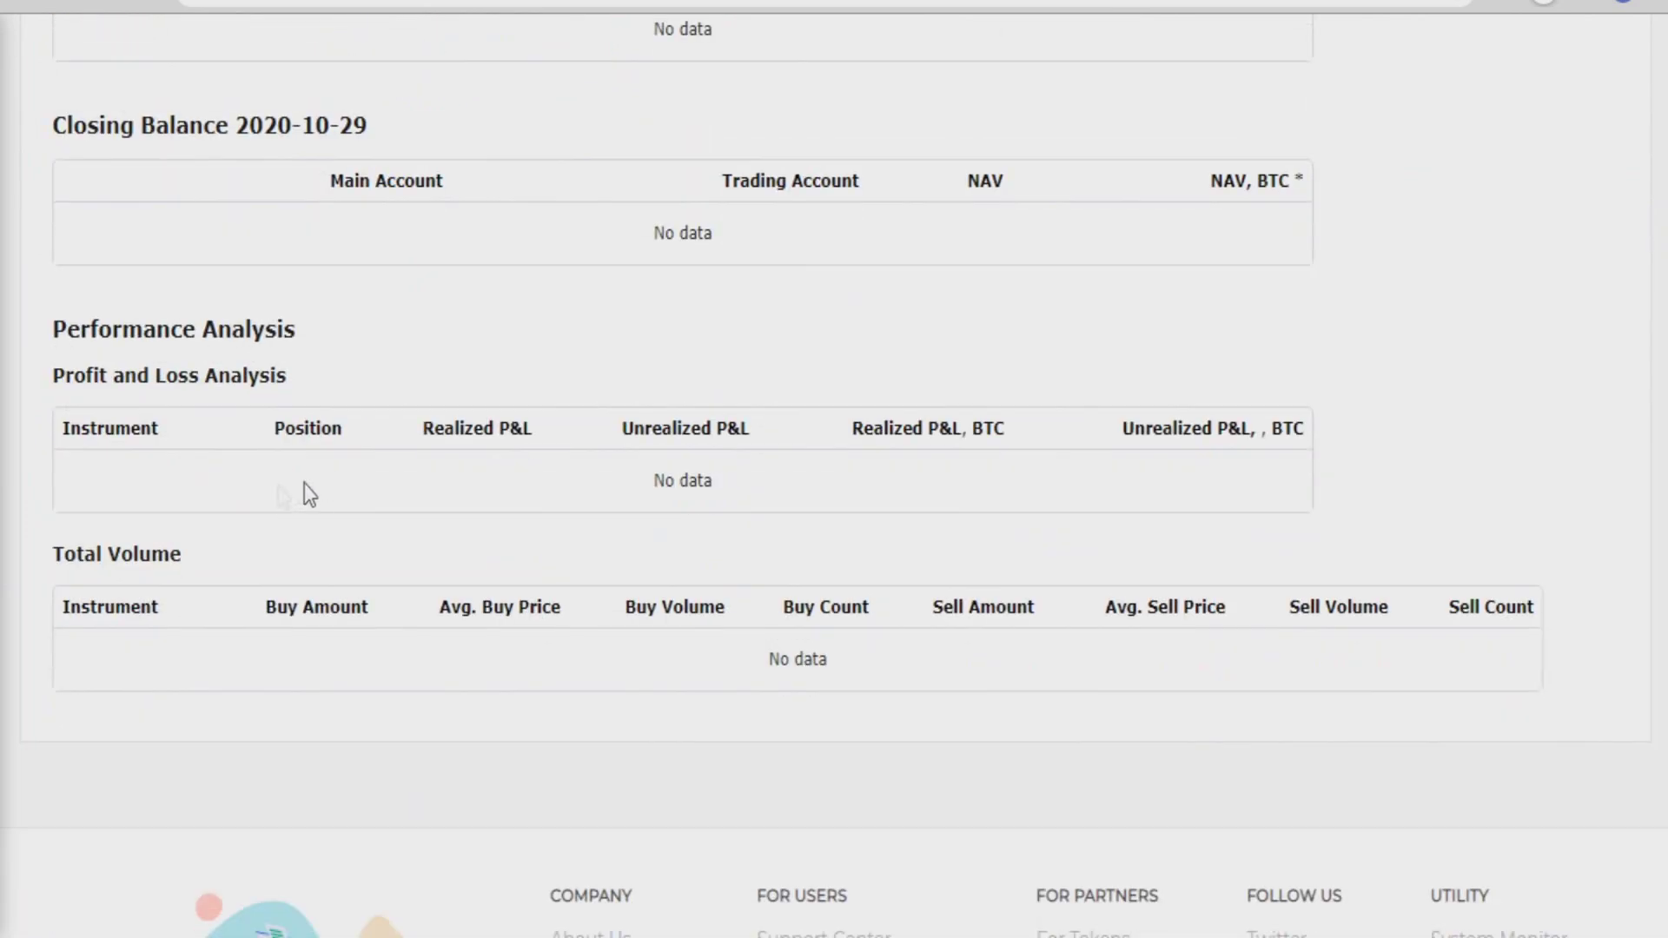
{"action": "scroll", "coordinate": [383, 502], "scroll_direction": "up", "scroll_amount": 8}
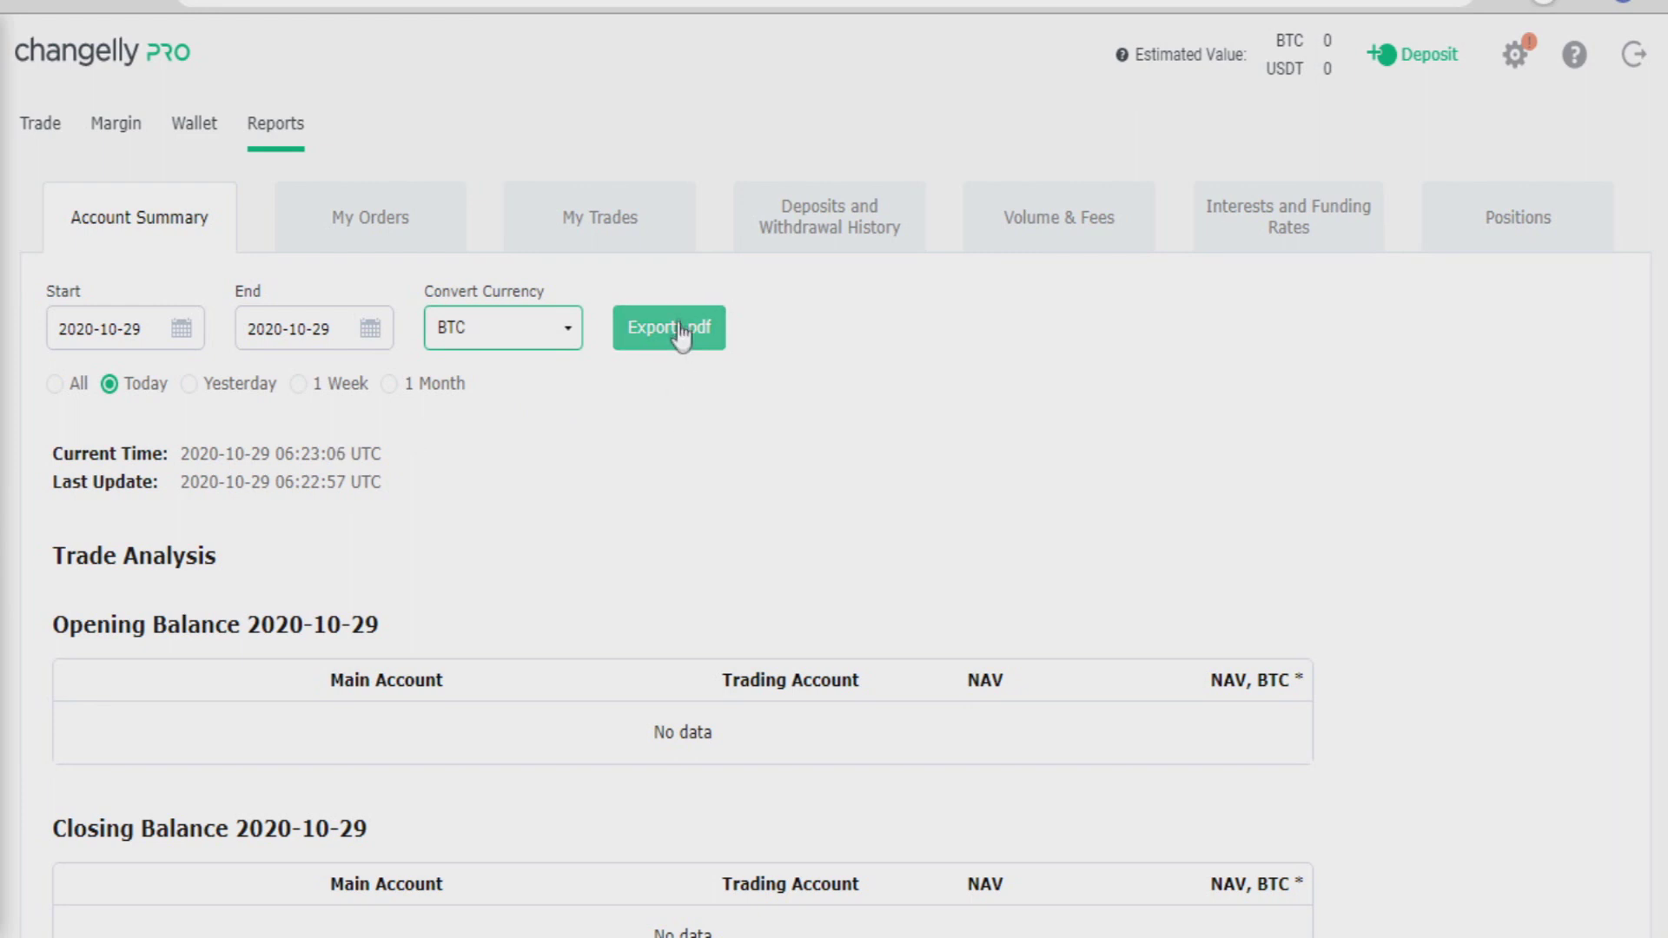
Open the account's general settings, show them in English and dismiss the translation prompt
{"action": "left_click", "coordinate": [1515, 54]}
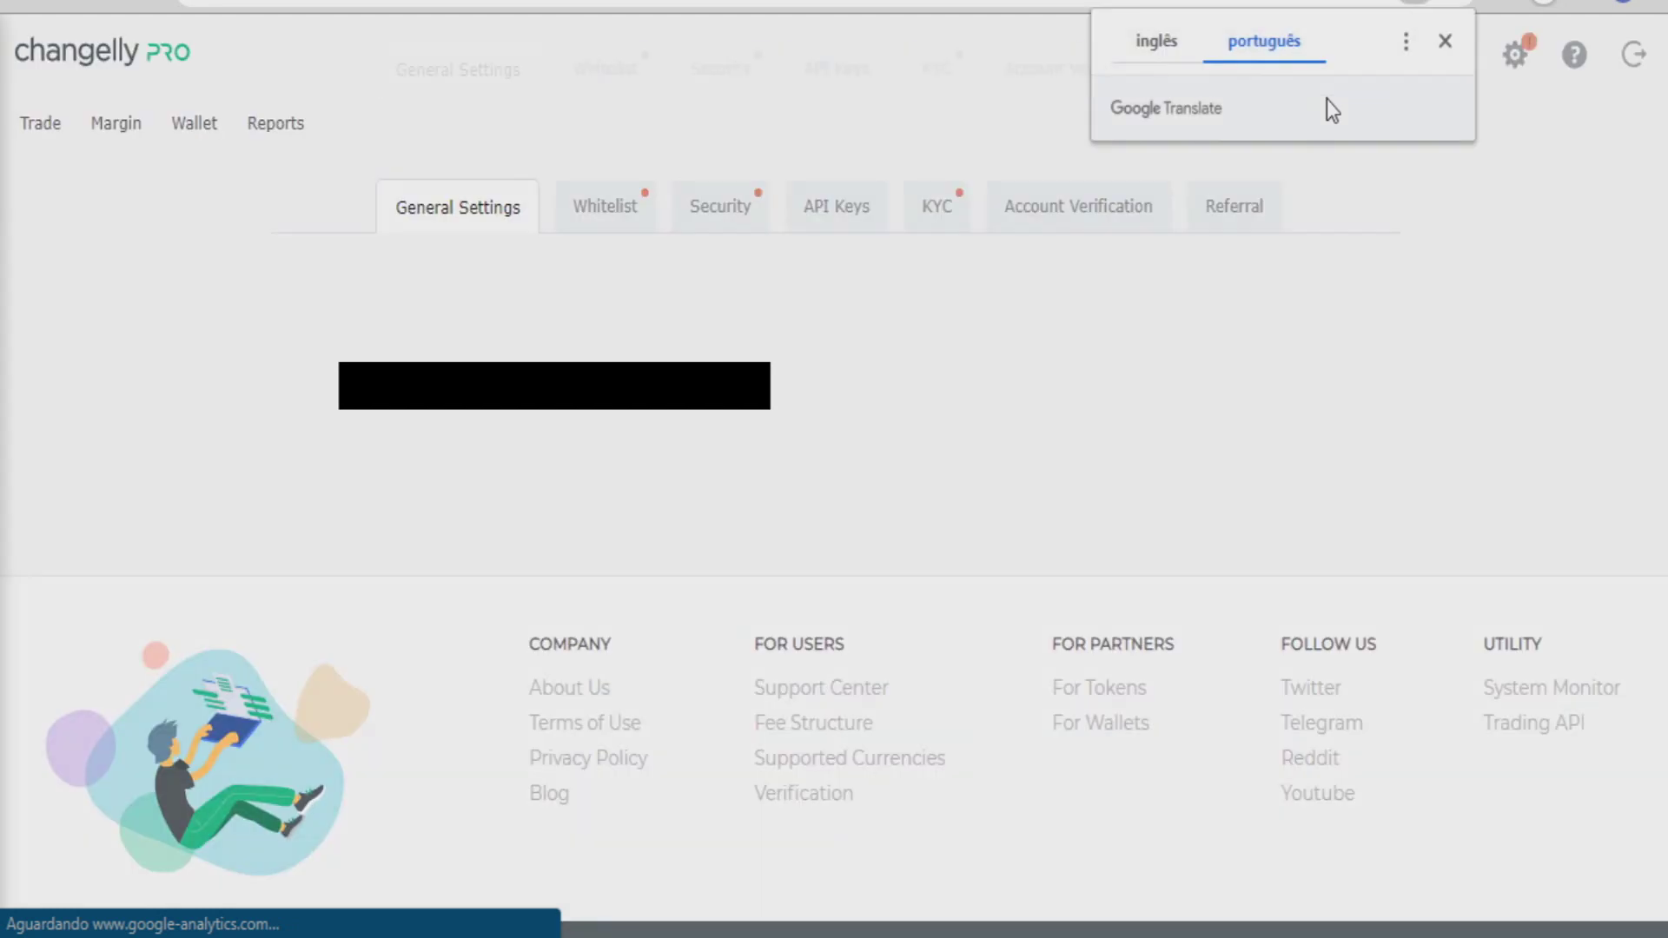
{"action": "left_click", "coordinate": [1285, 54]}
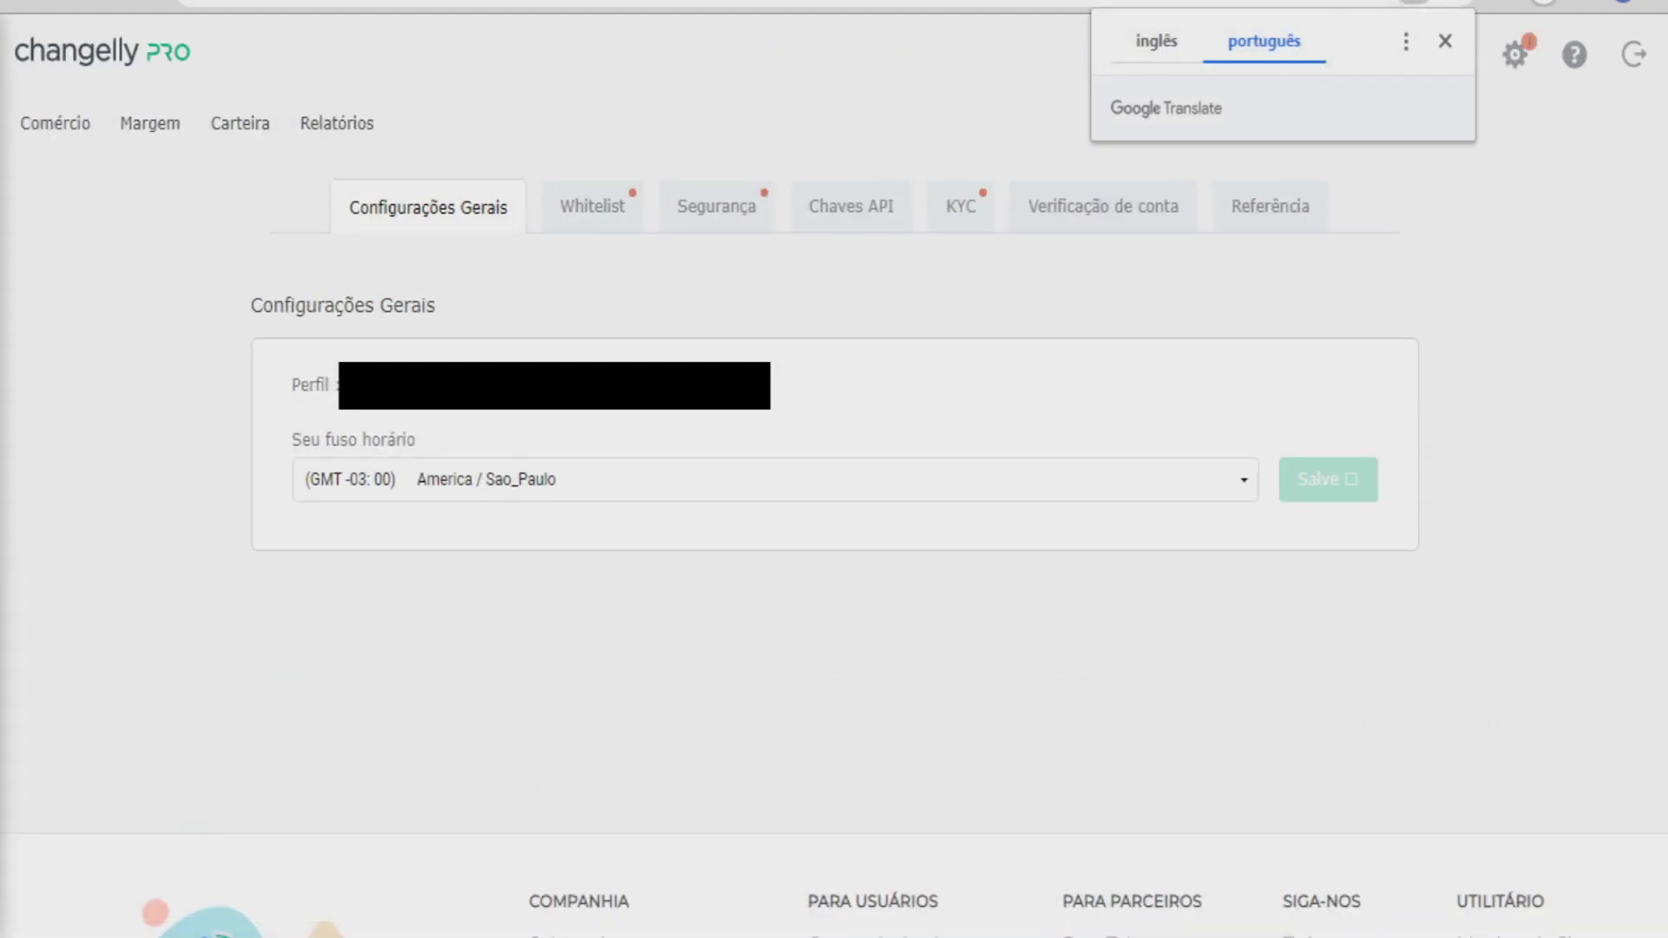
{"action": "left_click", "coordinate": [1164, 39]}
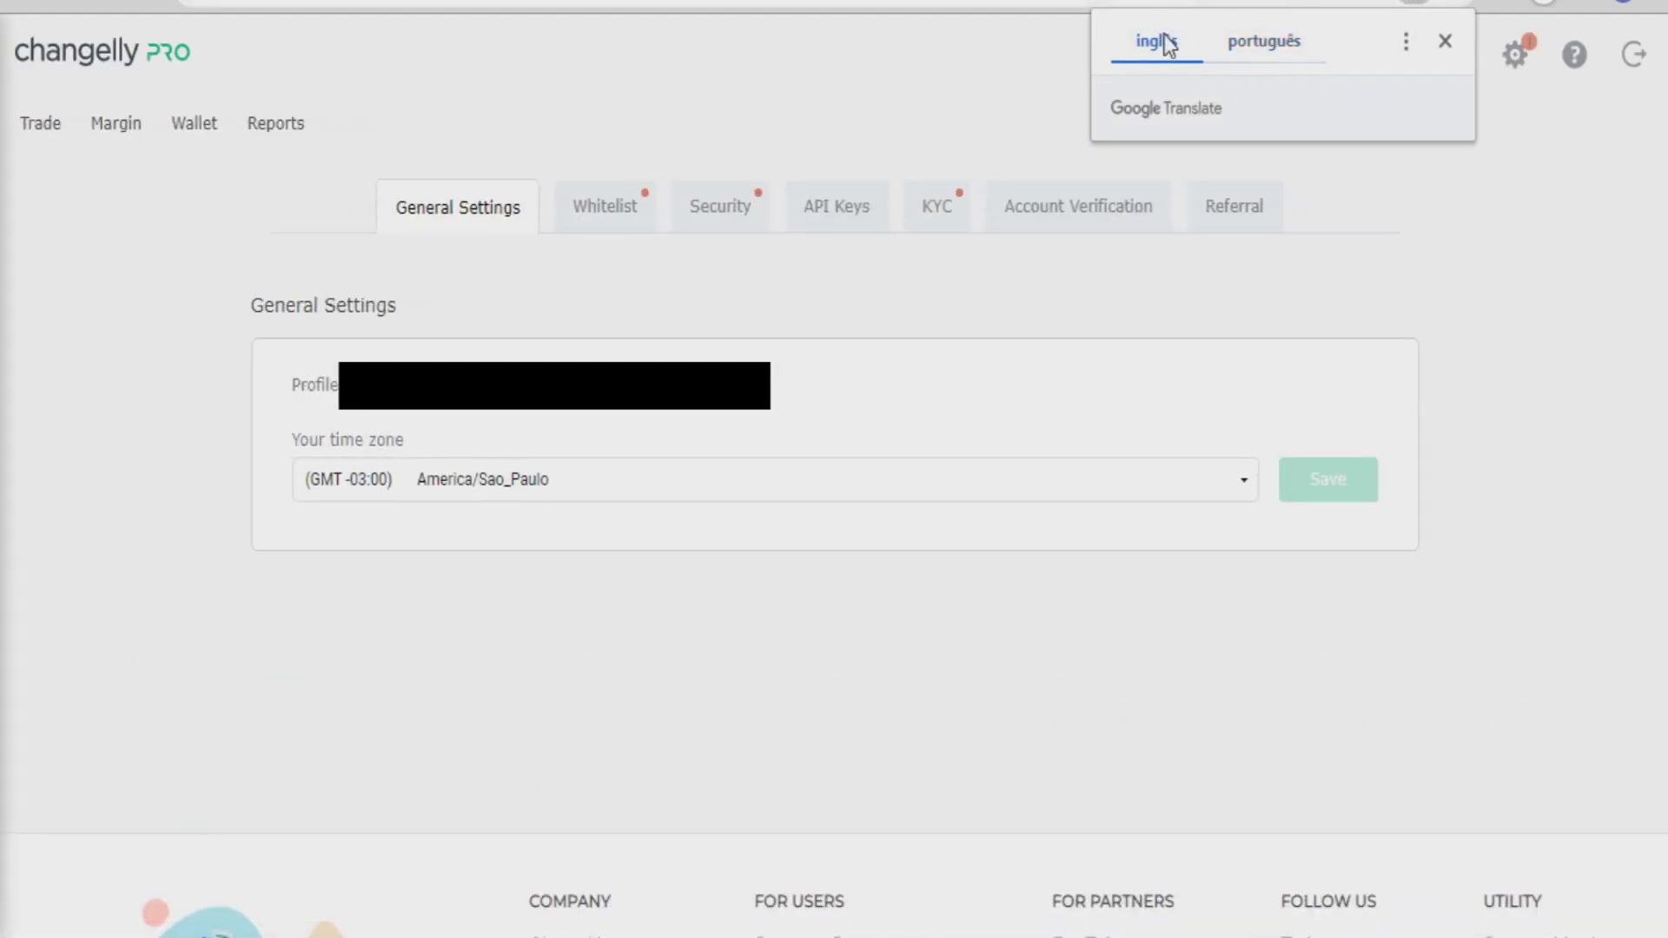
{"action": "left_click", "coordinate": [177, 336]}
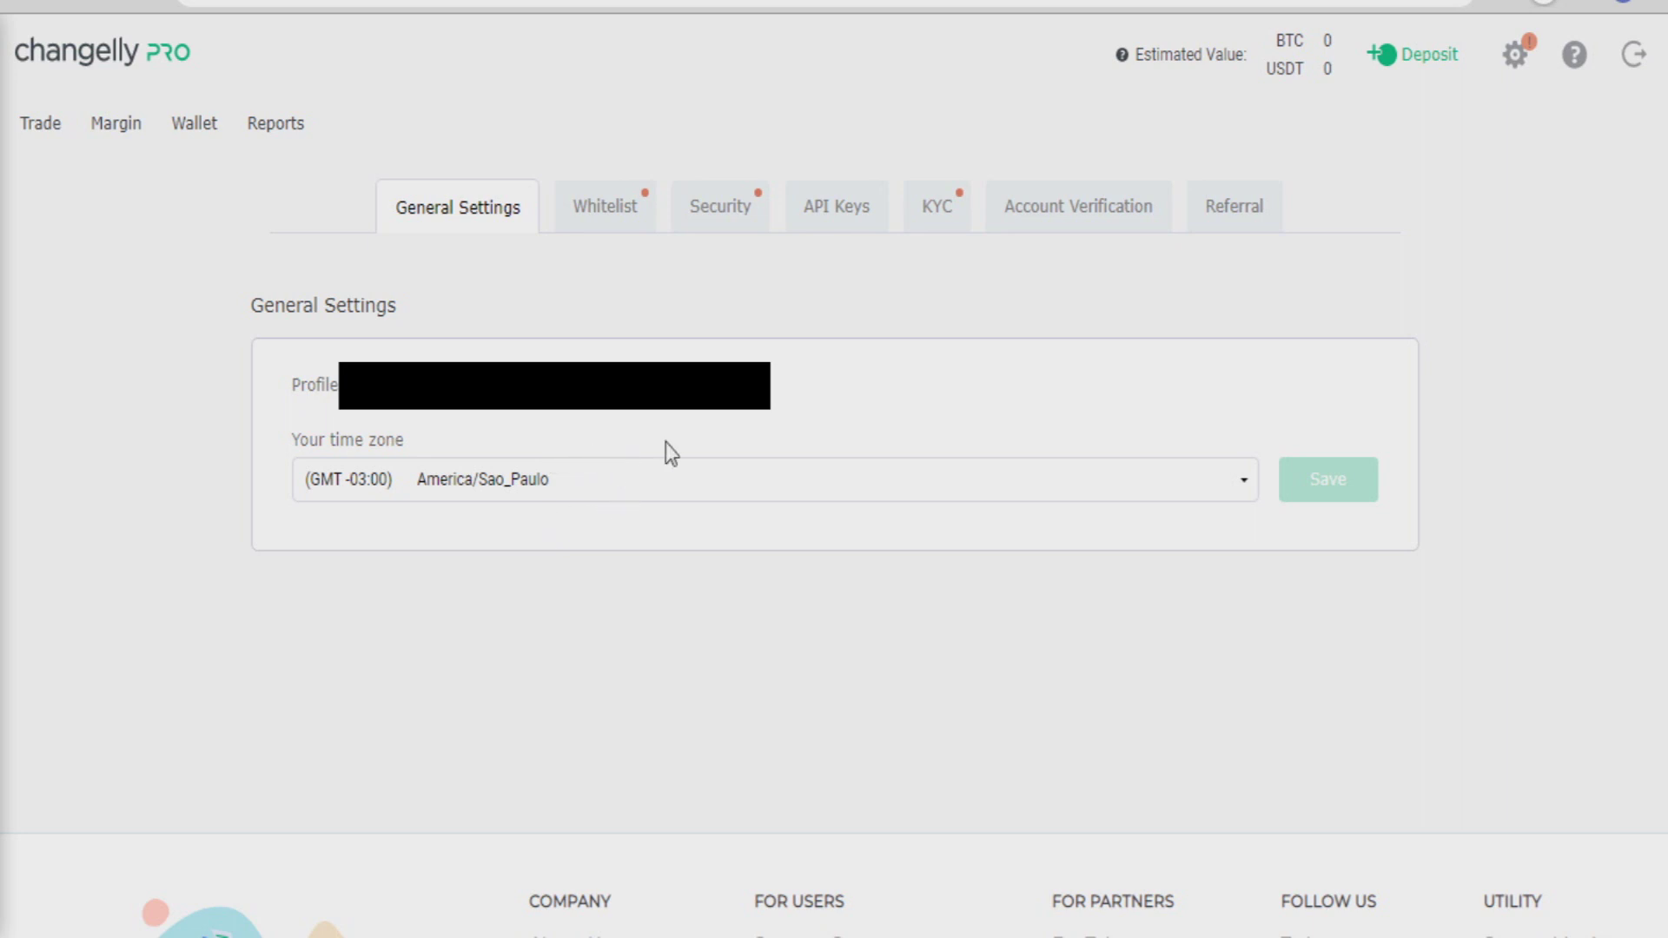
Open the account's whitelist settings, then go on to the security settings
{"action": "left_click", "coordinate": [605, 206]}
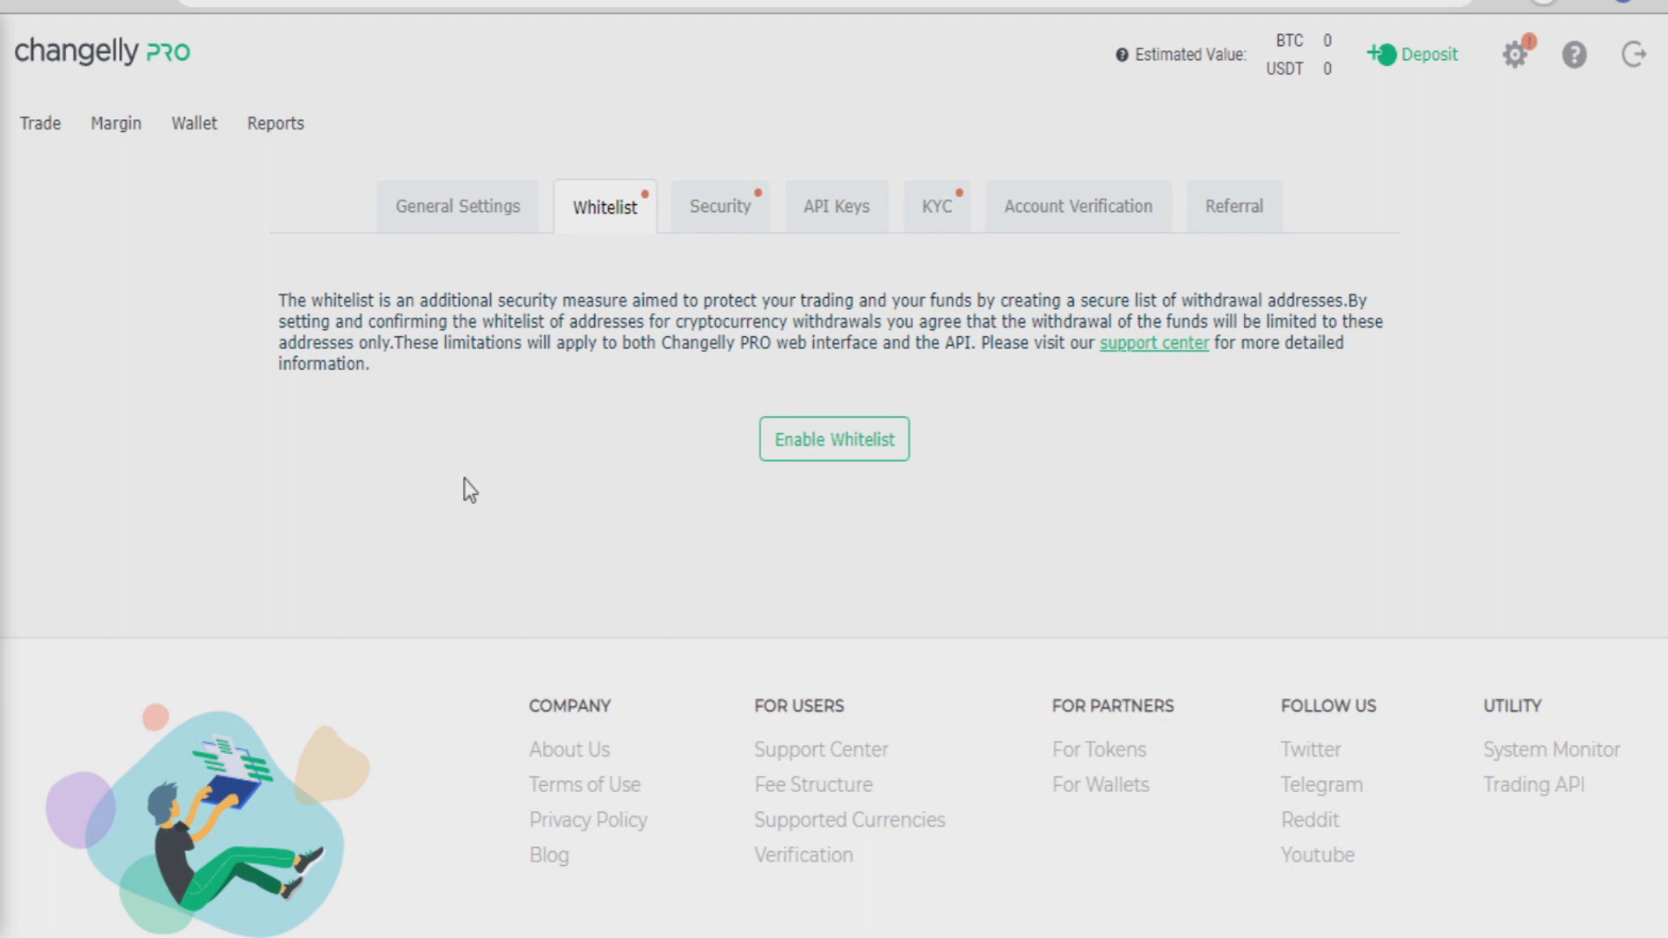
{"action": "left_click", "coordinate": [712, 208]}
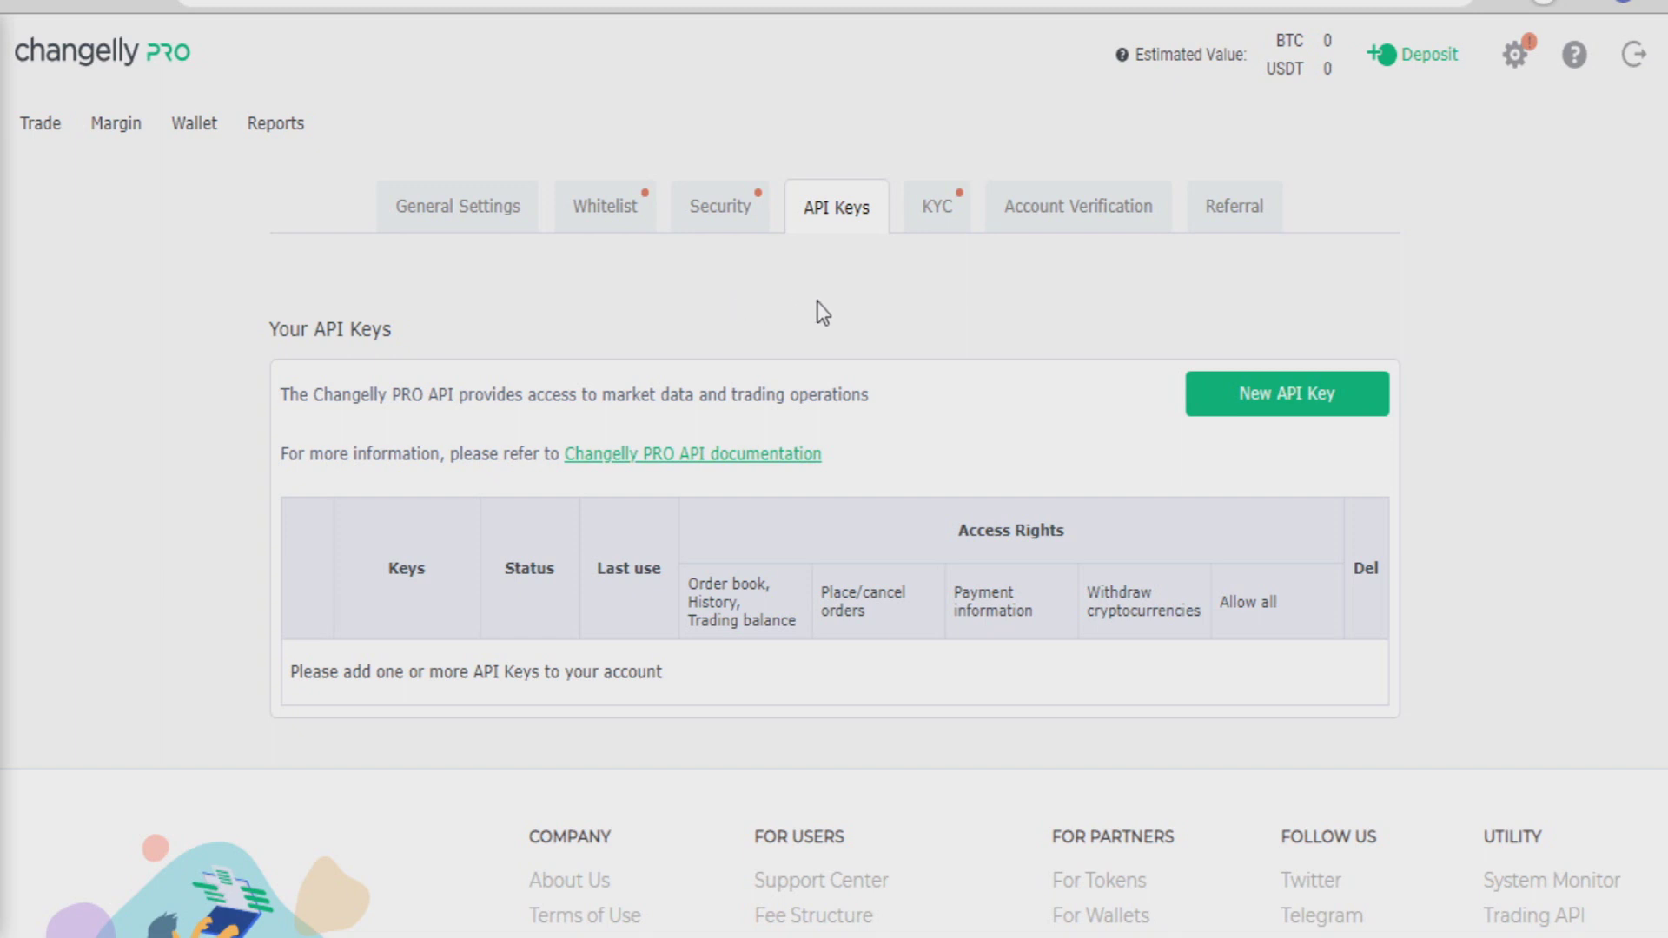
Open the KYC verification form and look through its personal information and residential address sections
{"action": "left_click", "coordinate": [947, 217]}
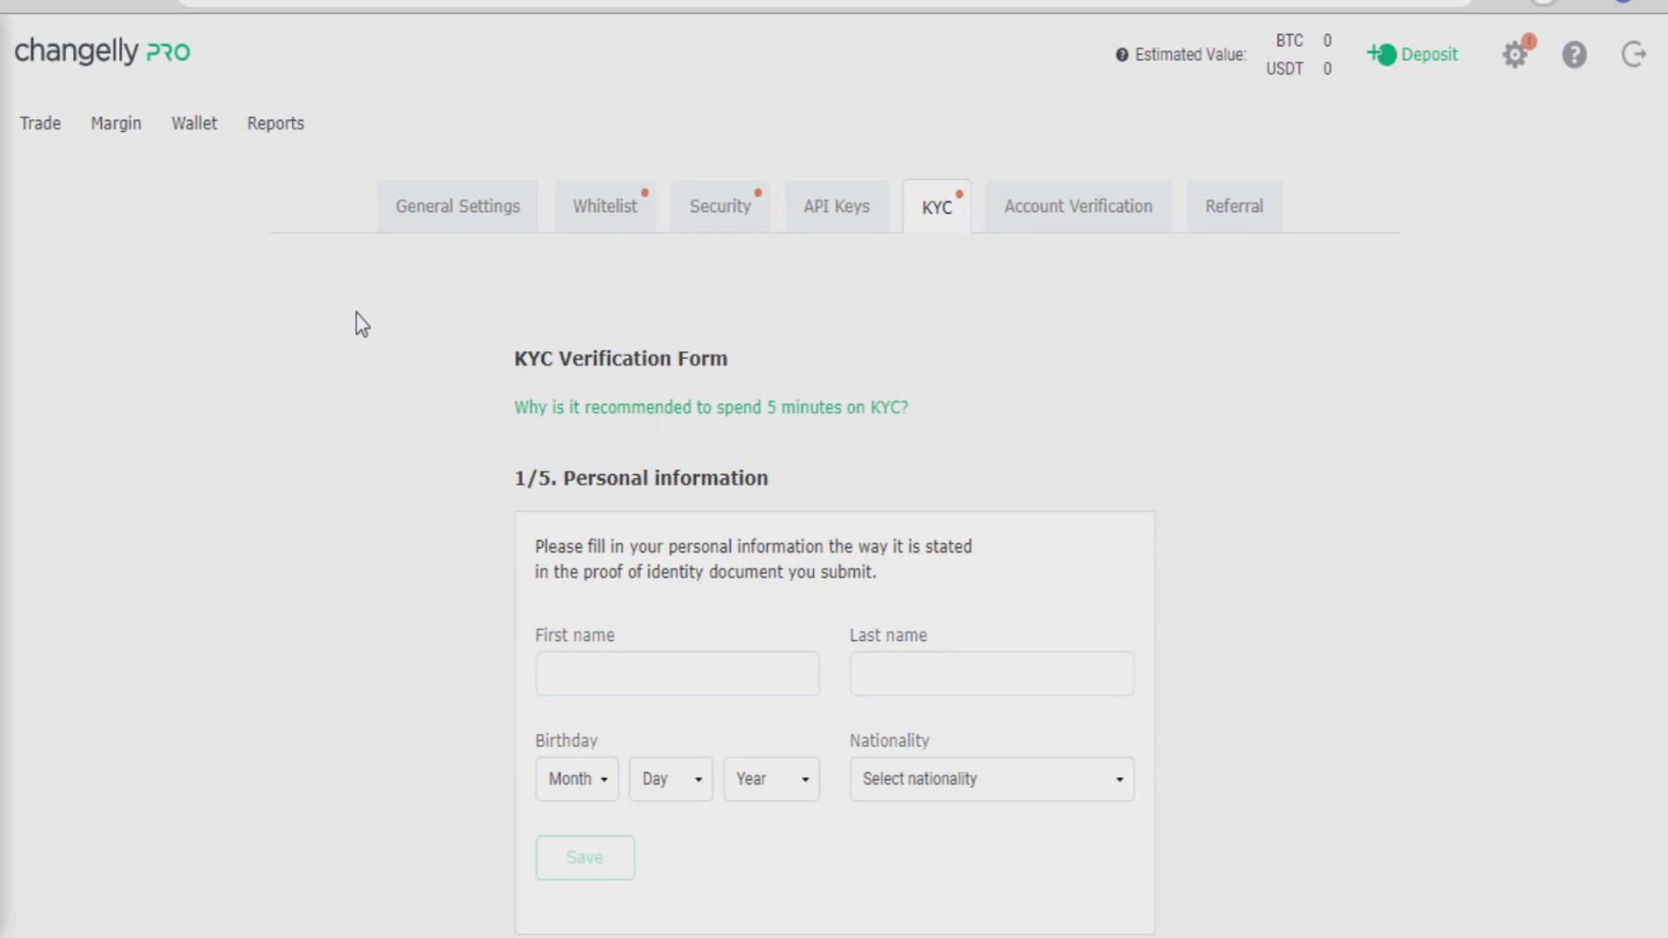
{"action": "scroll", "coordinate": [358, 313], "scroll_direction": "down", "scroll_amount": 3}
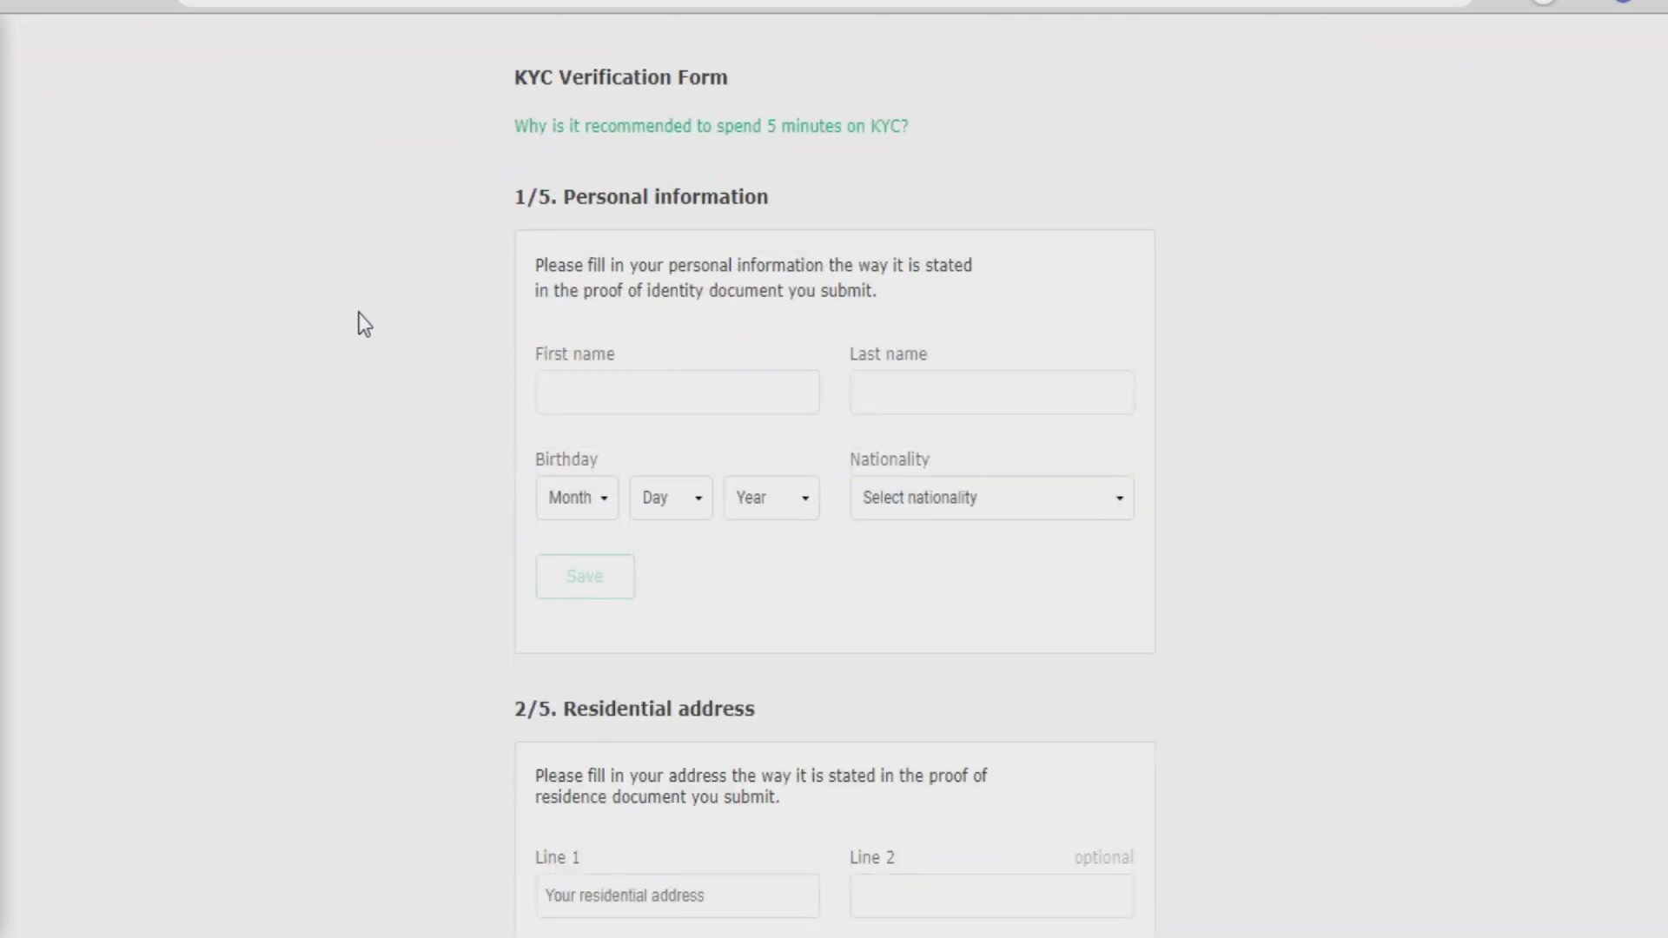
{"action": "scroll", "coordinate": [354, 316], "scroll_direction": "up", "scroll_amount": 3}
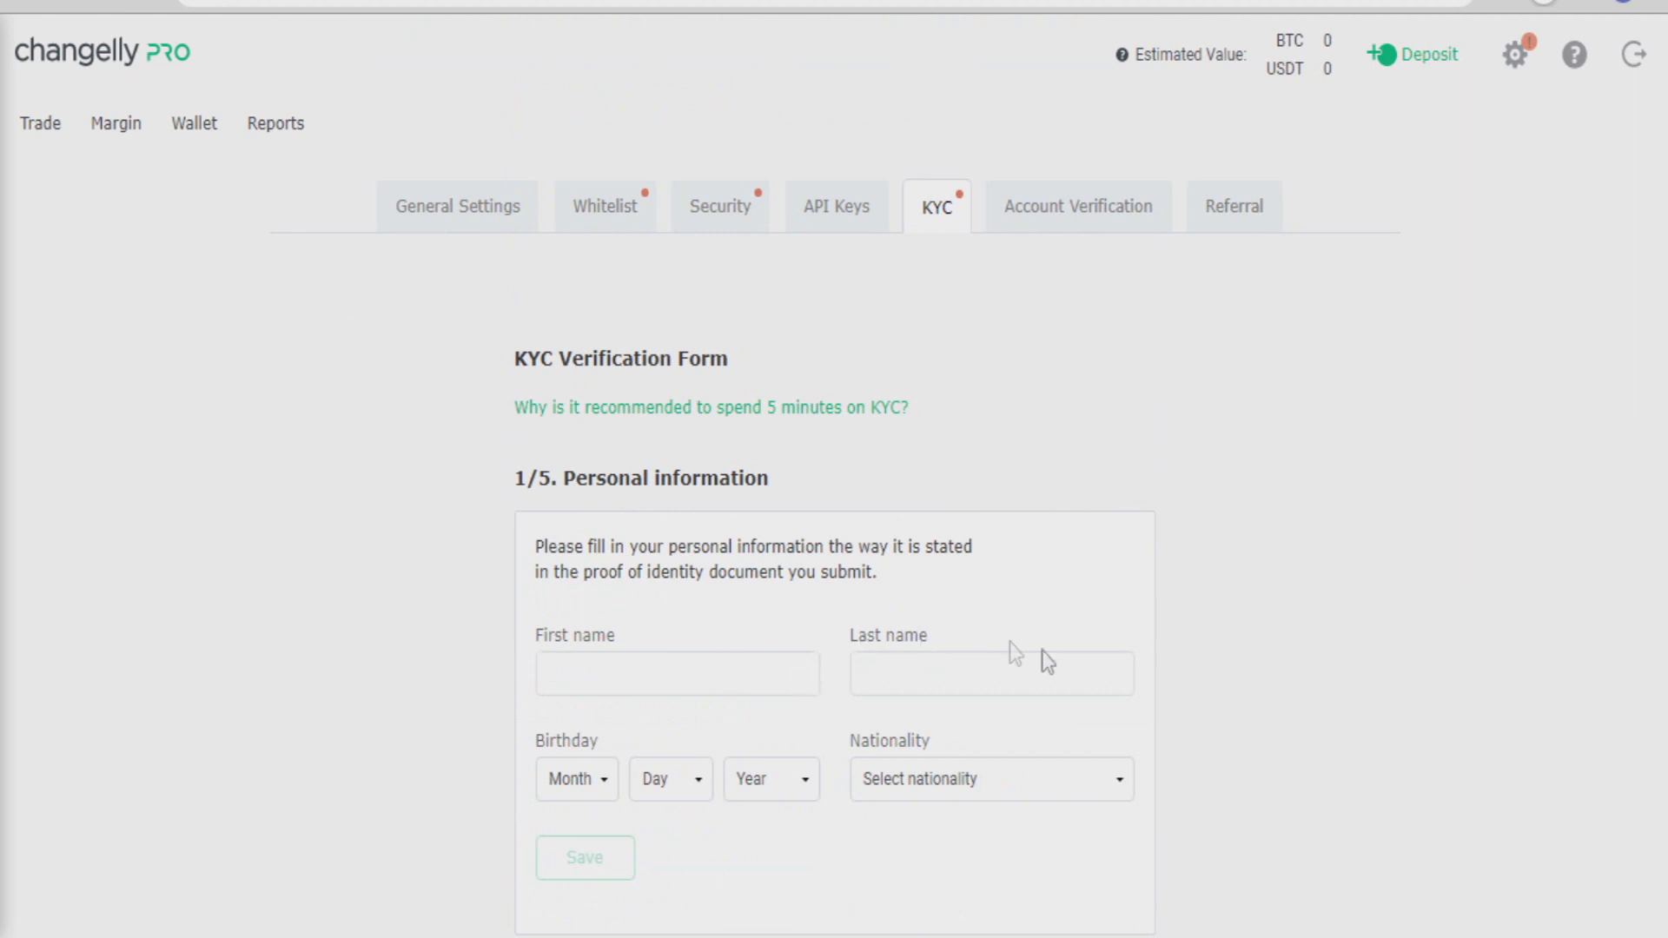
{"action": "scroll", "coordinate": [653, 667], "scroll_direction": "down", "scroll_amount": 2}
{"action": "scroll", "coordinate": [653, 667], "scroll_direction": "down", "scroll_amount": 2}
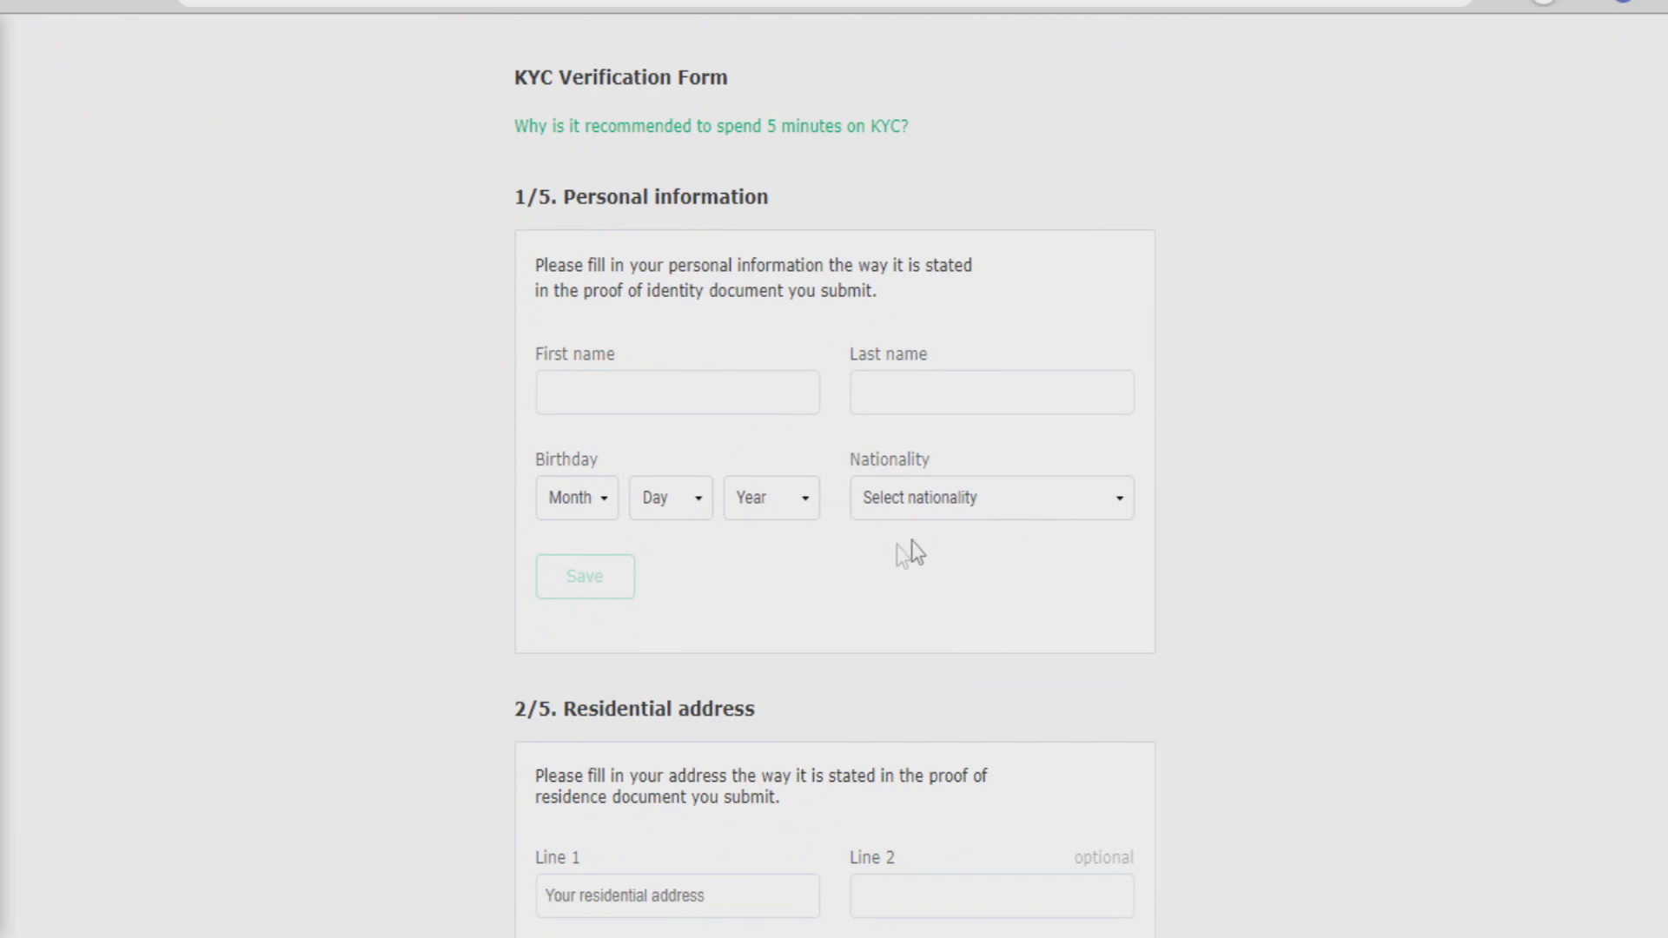
{"action": "scroll", "coordinate": [324, 534], "scroll_direction": "down", "scroll_amount": 3}
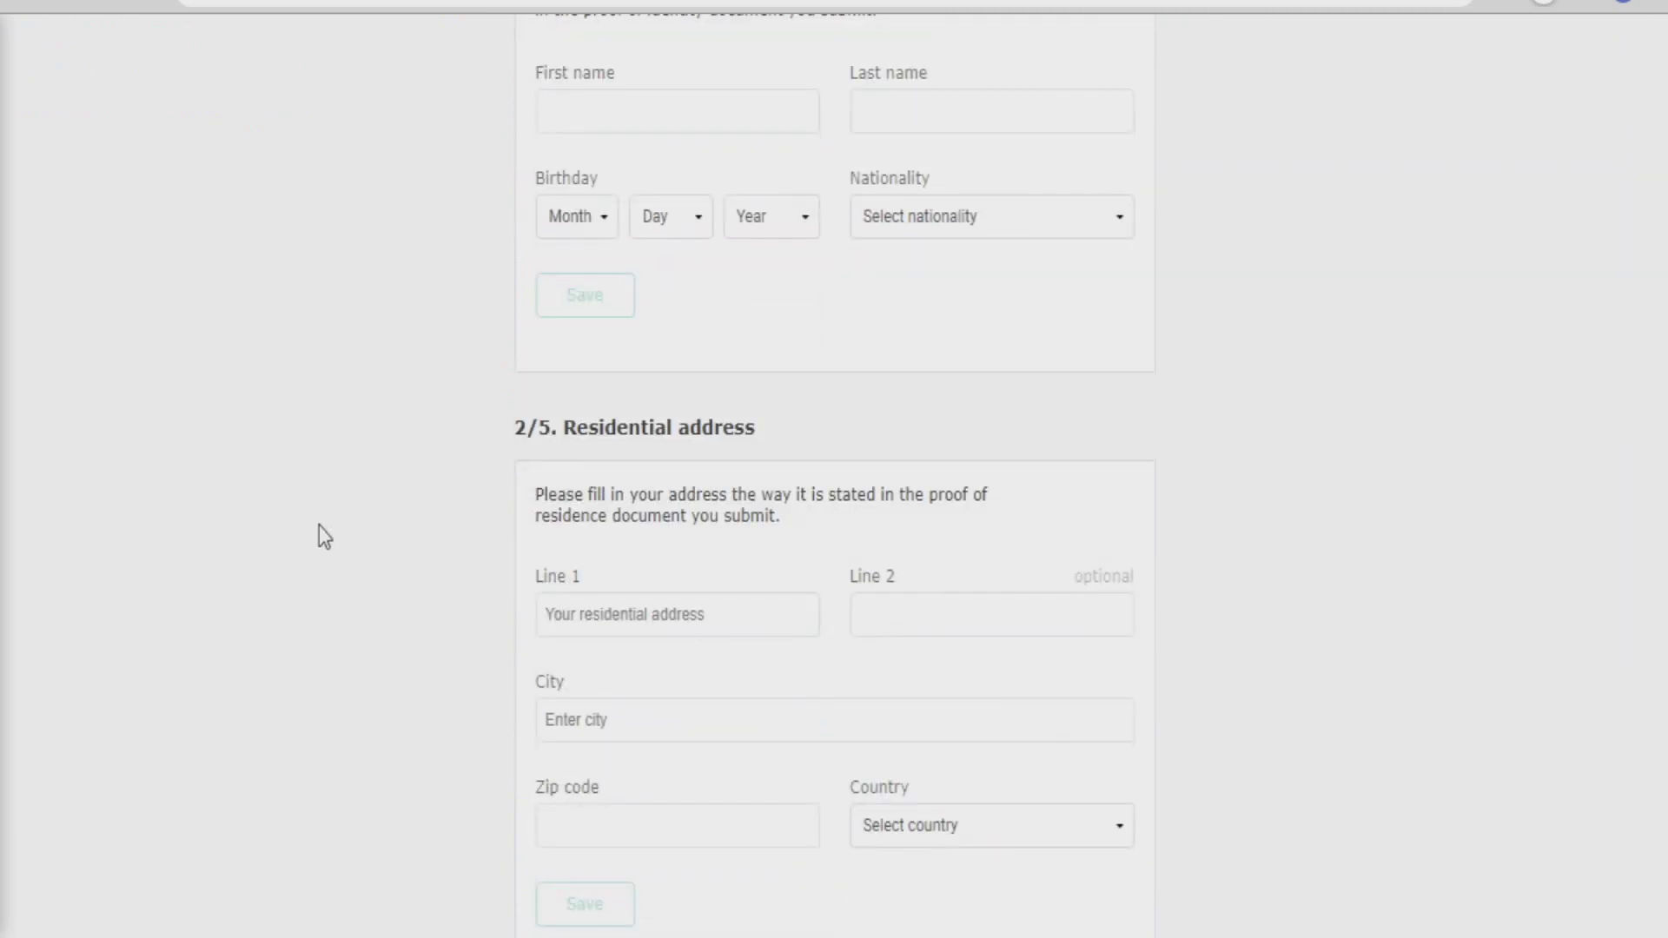
{"action": "scroll", "coordinate": [326, 521], "scroll_direction": "down", "scroll_amount": 2}
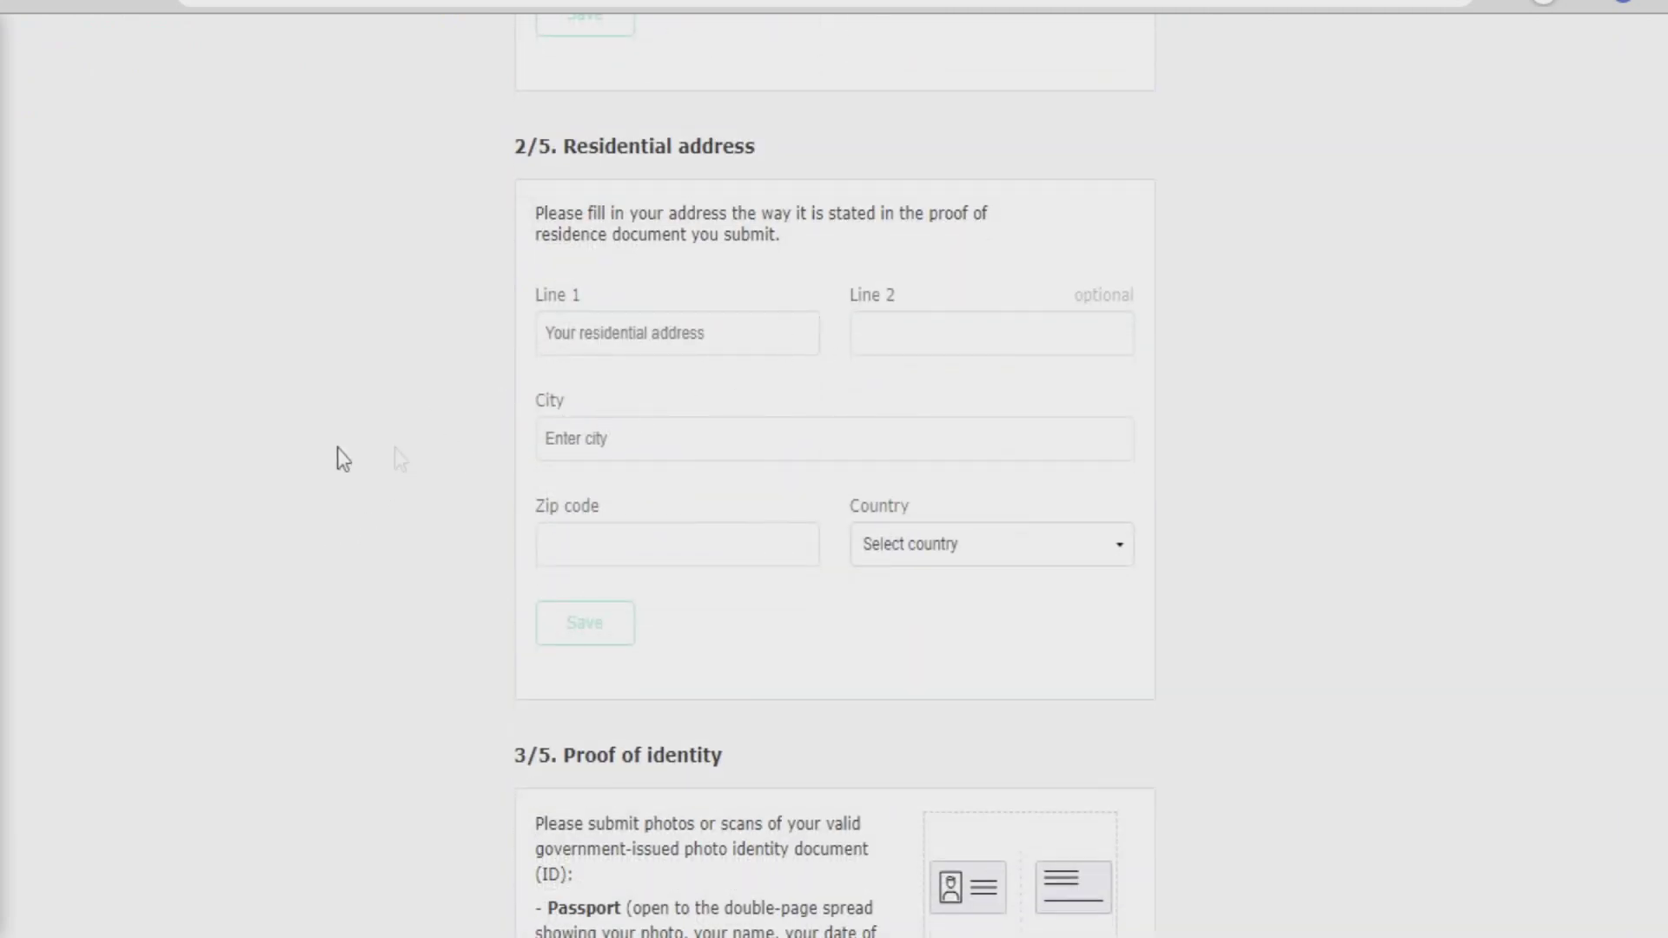
Read the KYC form's proof of identity, selfie and mobile number requirements, then return to the start of the form
{"action": "scroll", "coordinate": [321, 434], "scroll_direction": "down", "scroll_amount": 4}
{"action": "scroll", "coordinate": [247, 337], "scroll_direction": "down", "scroll_amount": 2}
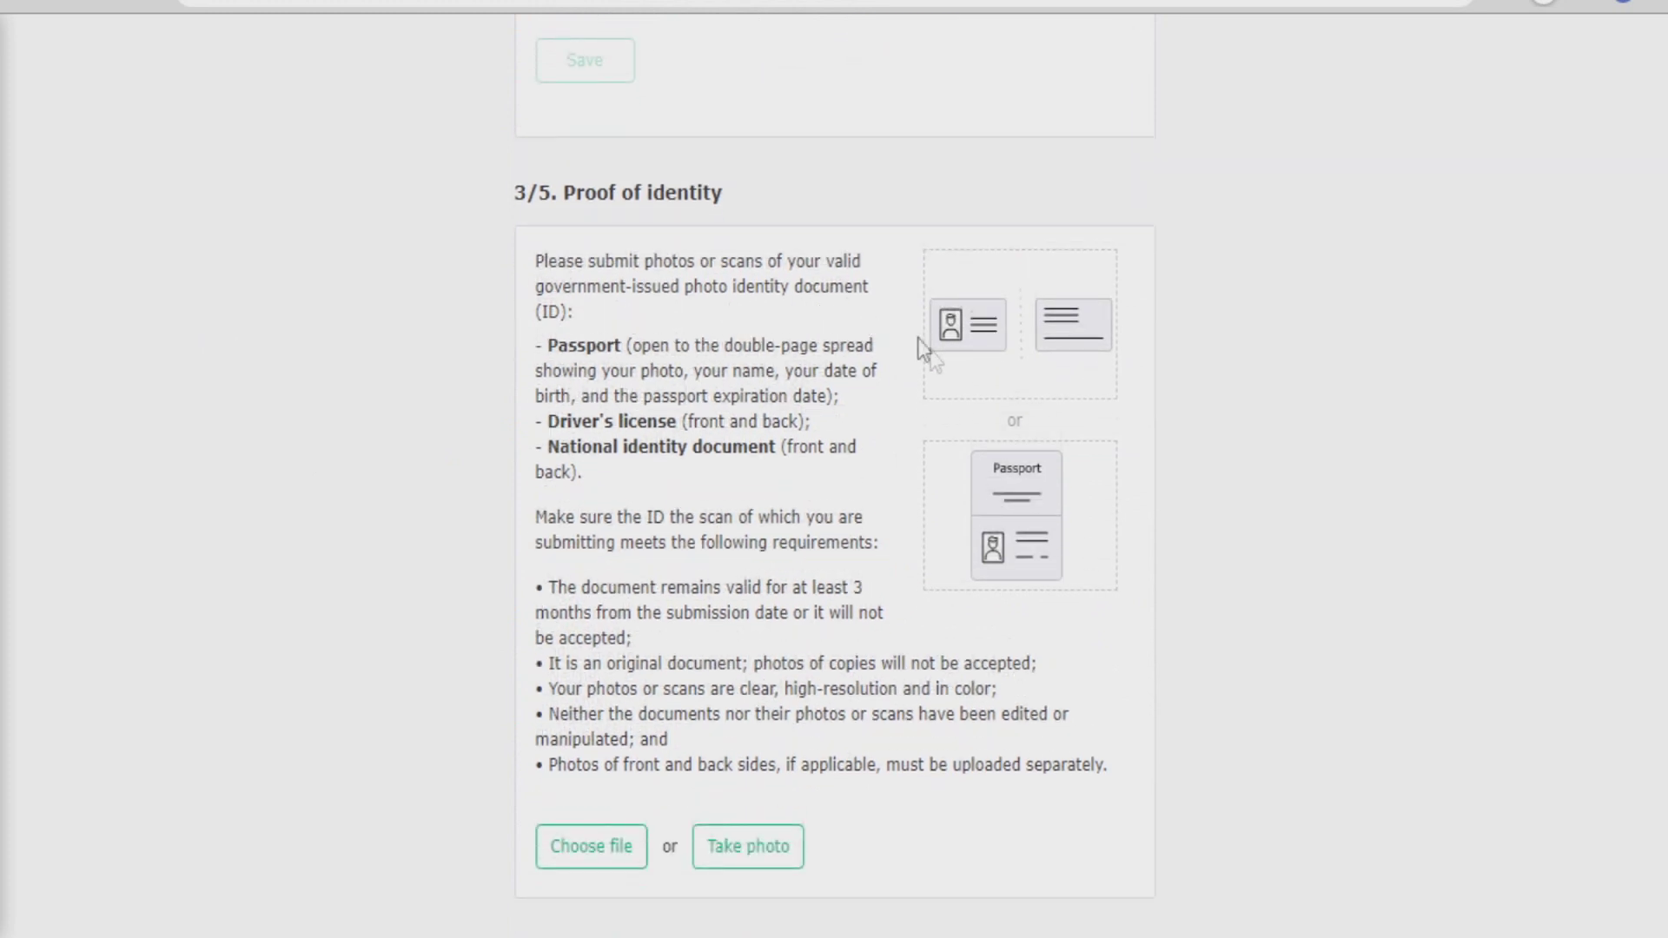
{"action": "scroll", "coordinate": [313, 356], "scroll_direction": "down", "scroll_amount": 3}
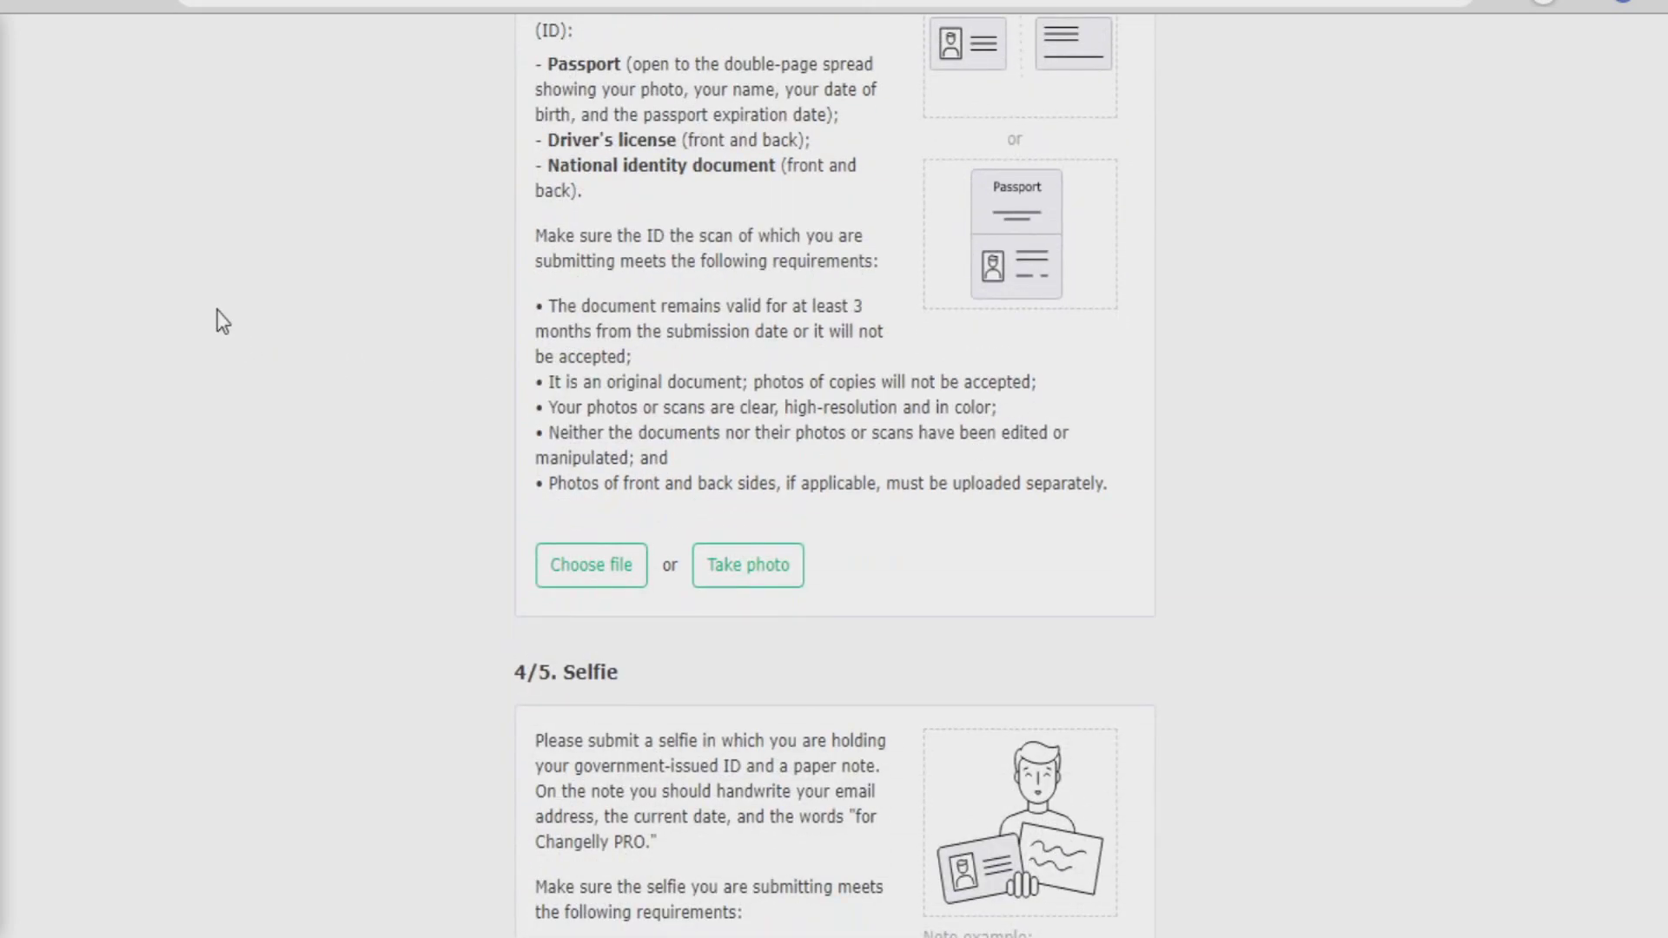
{"action": "scroll", "coordinate": [217, 313], "scroll_direction": "down", "scroll_amount": 2}
{"action": "scroll", "coordinate": [223, 320], "scroll_direction": "up", "scroll_amount": 3}
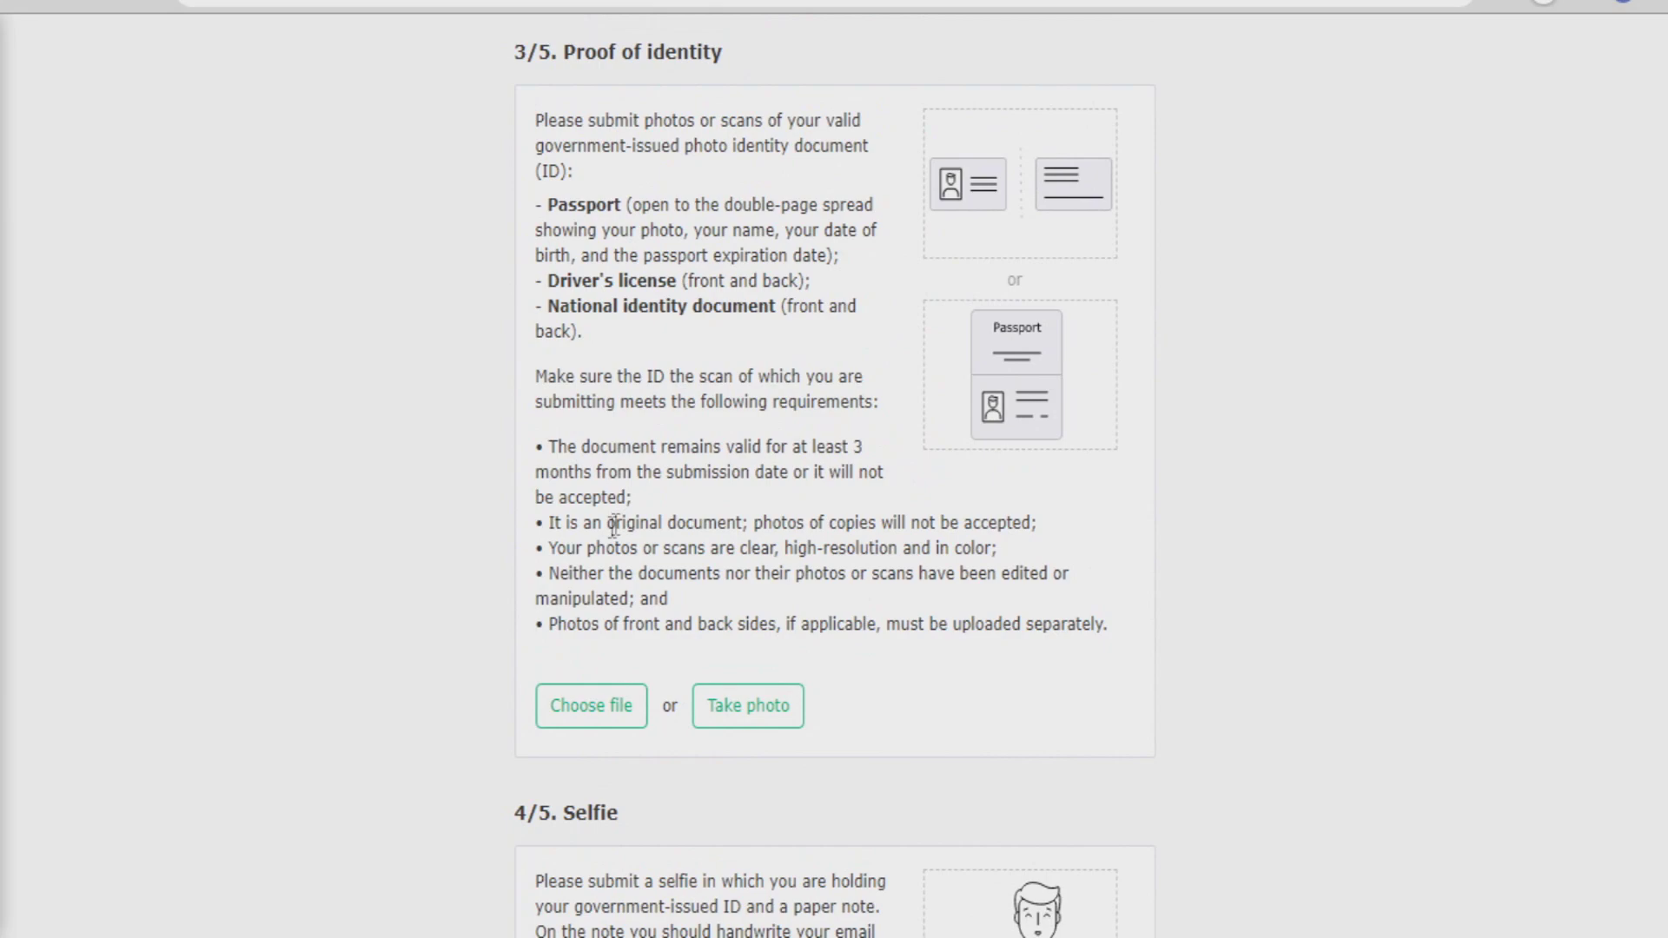
{"action": "scroll", "coordinate": [386, 518], "scroll_direction": "down", "scroll_amount": 2}
{"action": "scroll", "coordinate": [369, 504], "scroll_direction": "down", "scroll_amount": 5}
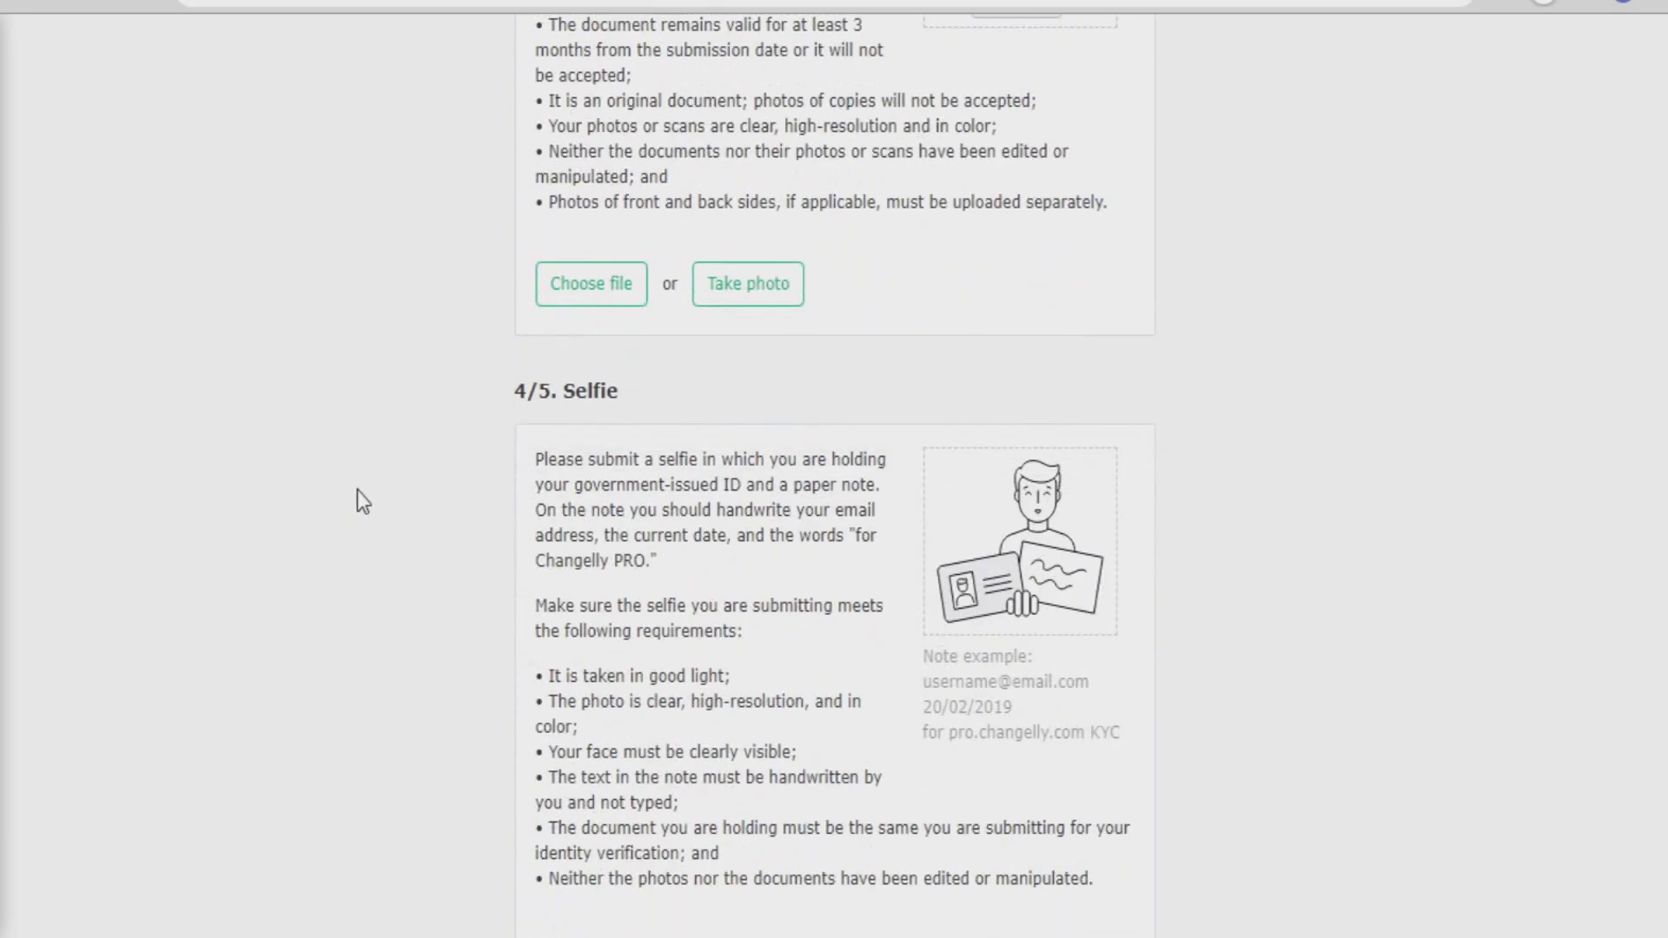
{"action": "scroll", "coordinate": [359, 489], "scroll_direction": "down", "scroll_amount": 2}
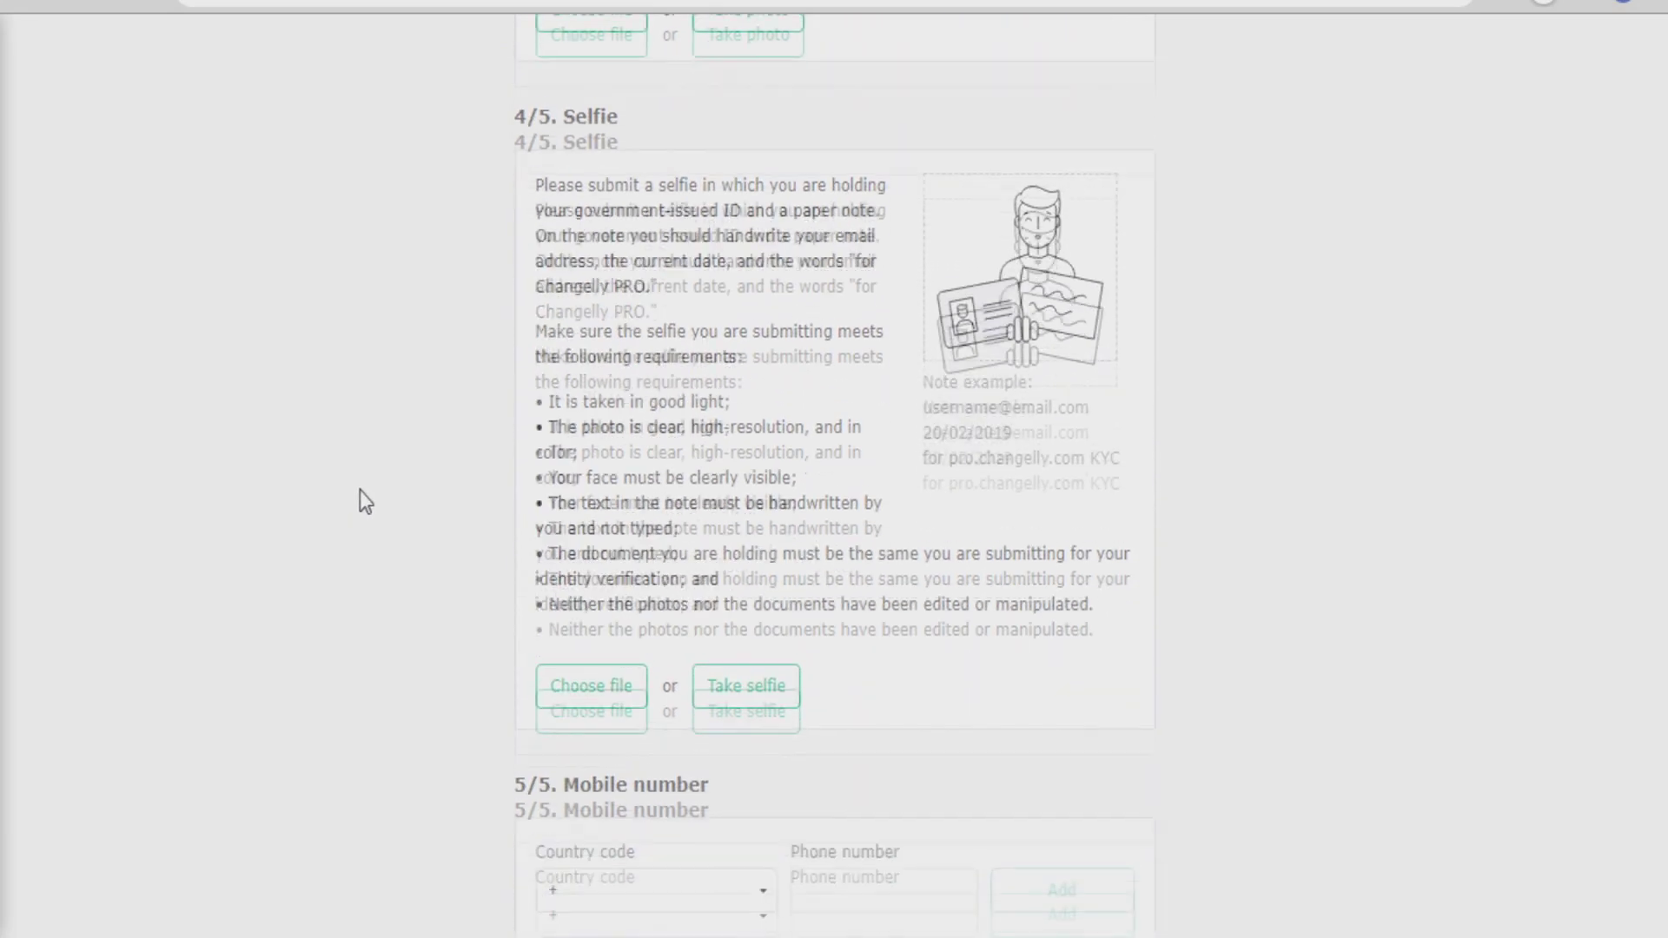
{"action": "scroll", "coordinate": [320, 450], "scroll_direction": "down", "scroll_amount": 4}
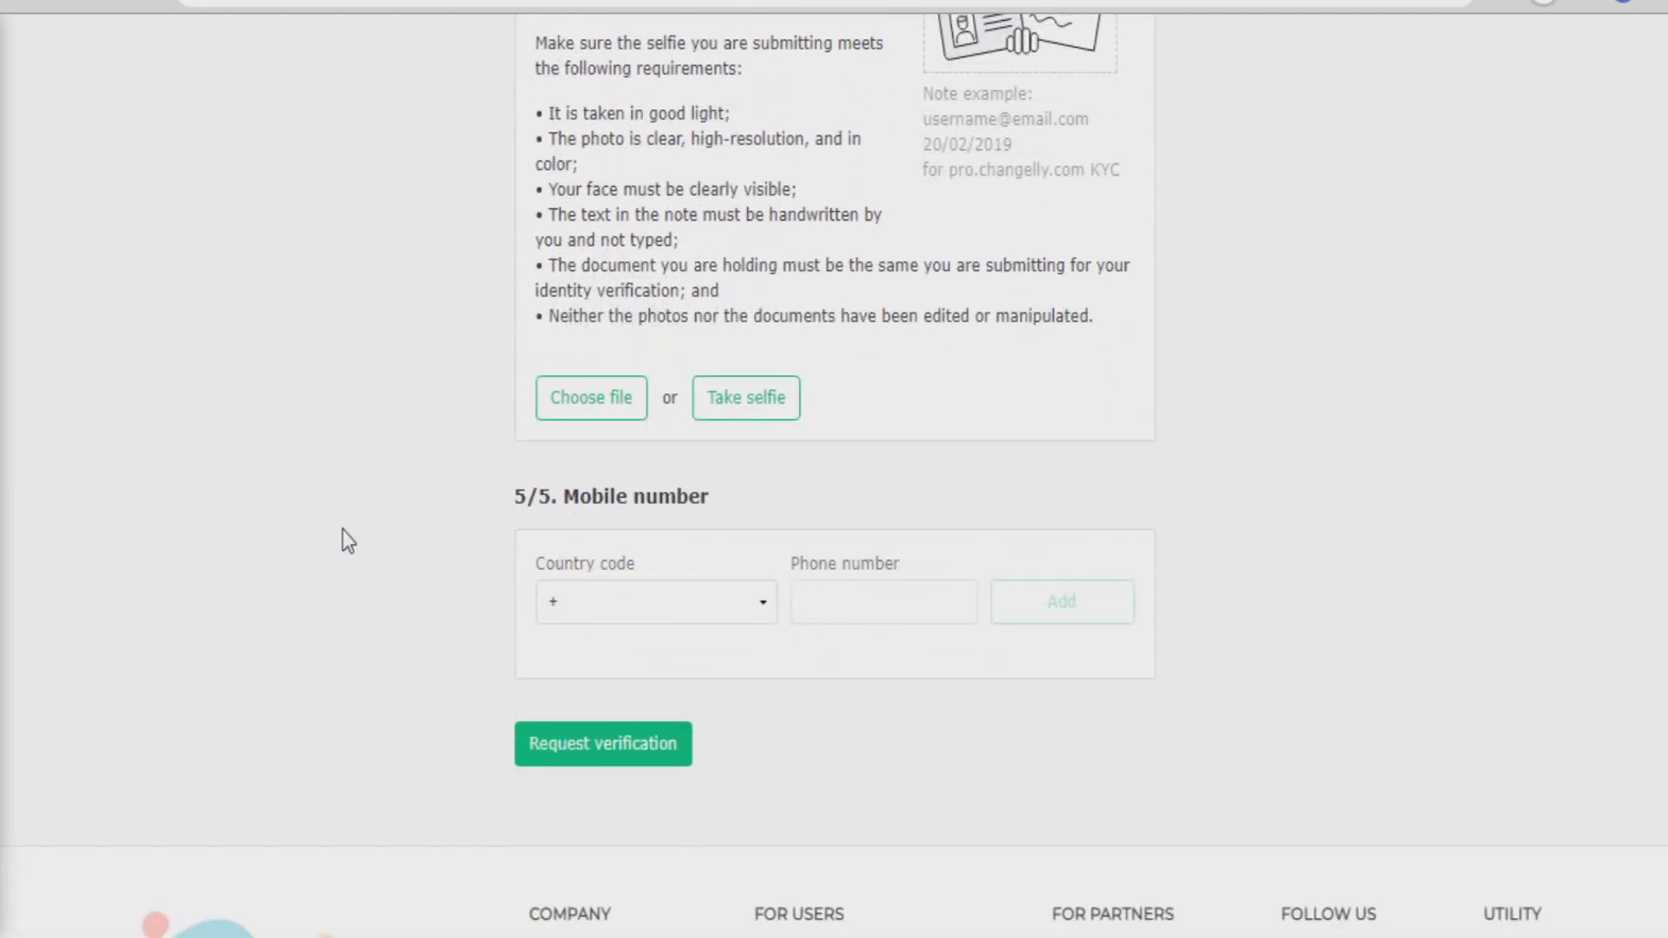
{"action": "scroll", "coordinate": [338, 519], "scroll_direction": "up", "scroll_amount": 20}
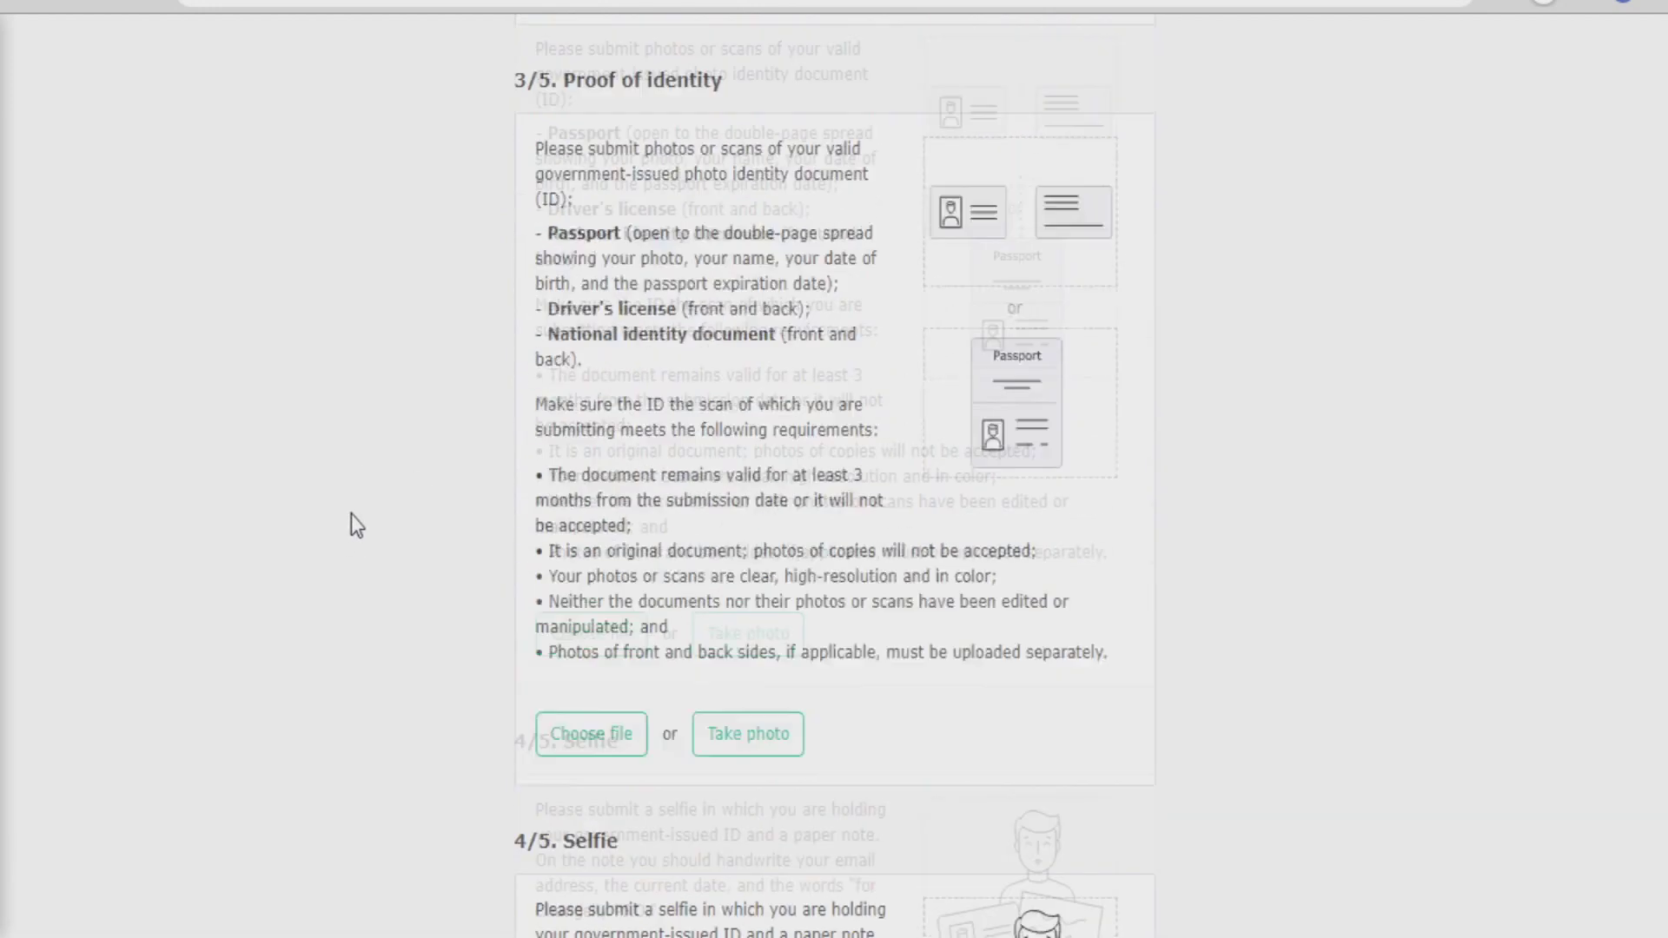
{"action": "scroll", "coordinate": [373, 512], "scroll_direction": "up", "scroll_amount": 15}
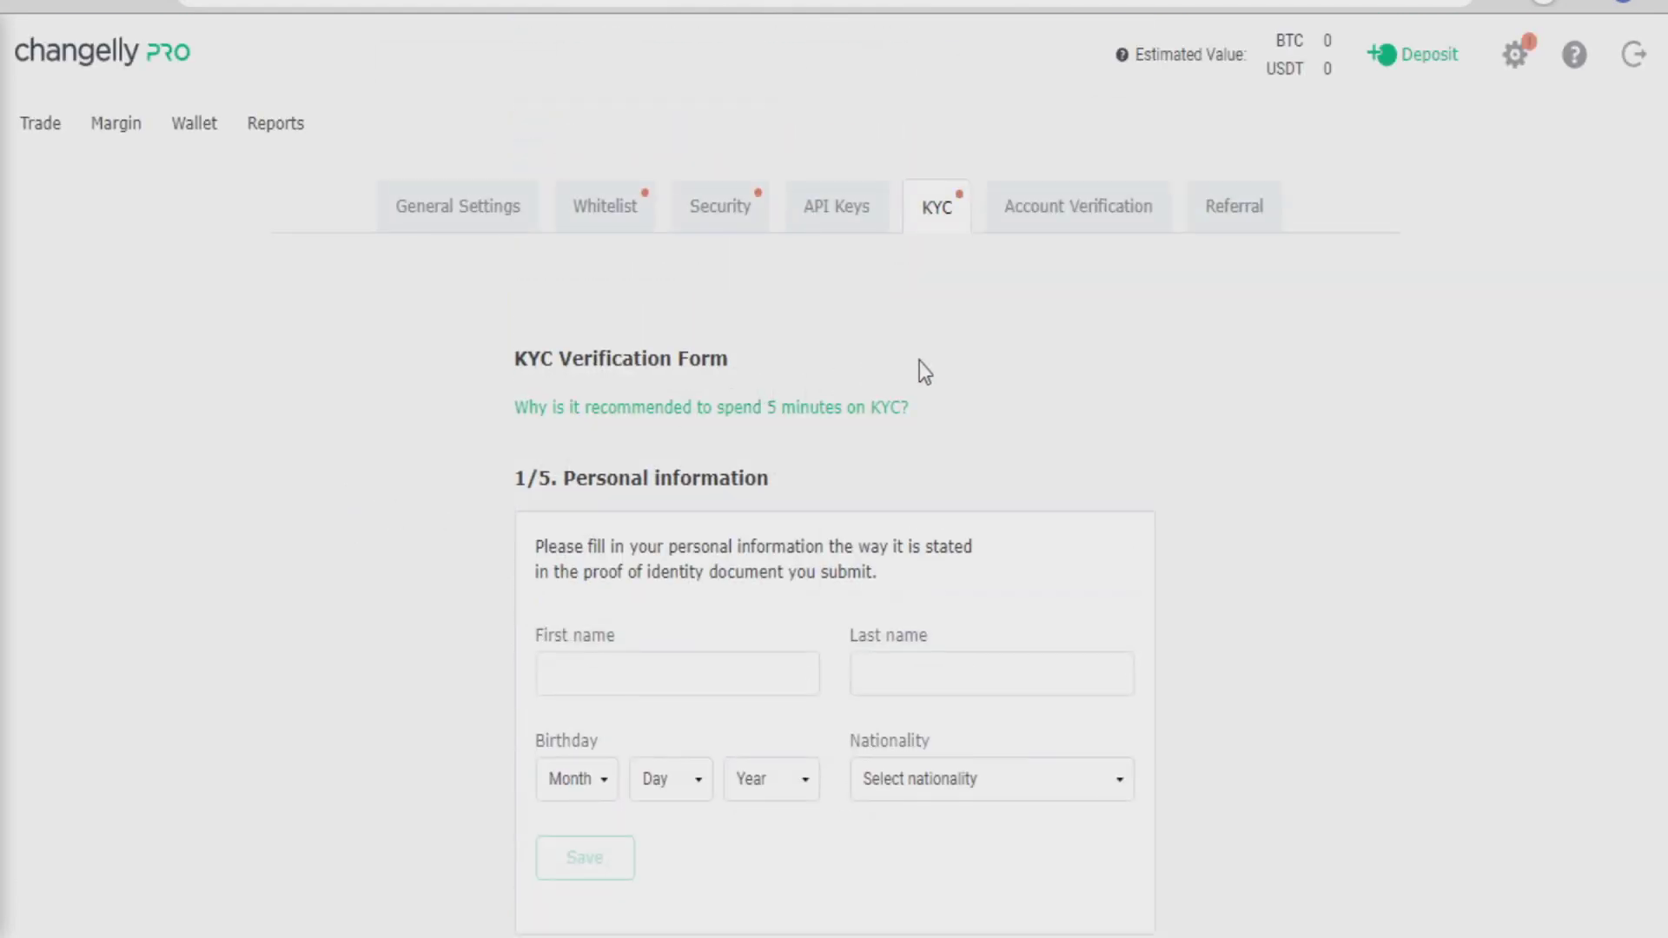
Examine the account verification levels and their withdrawal limits, then open the referral program page
{"action": "left_click", "coordinate": [1047, 207]}
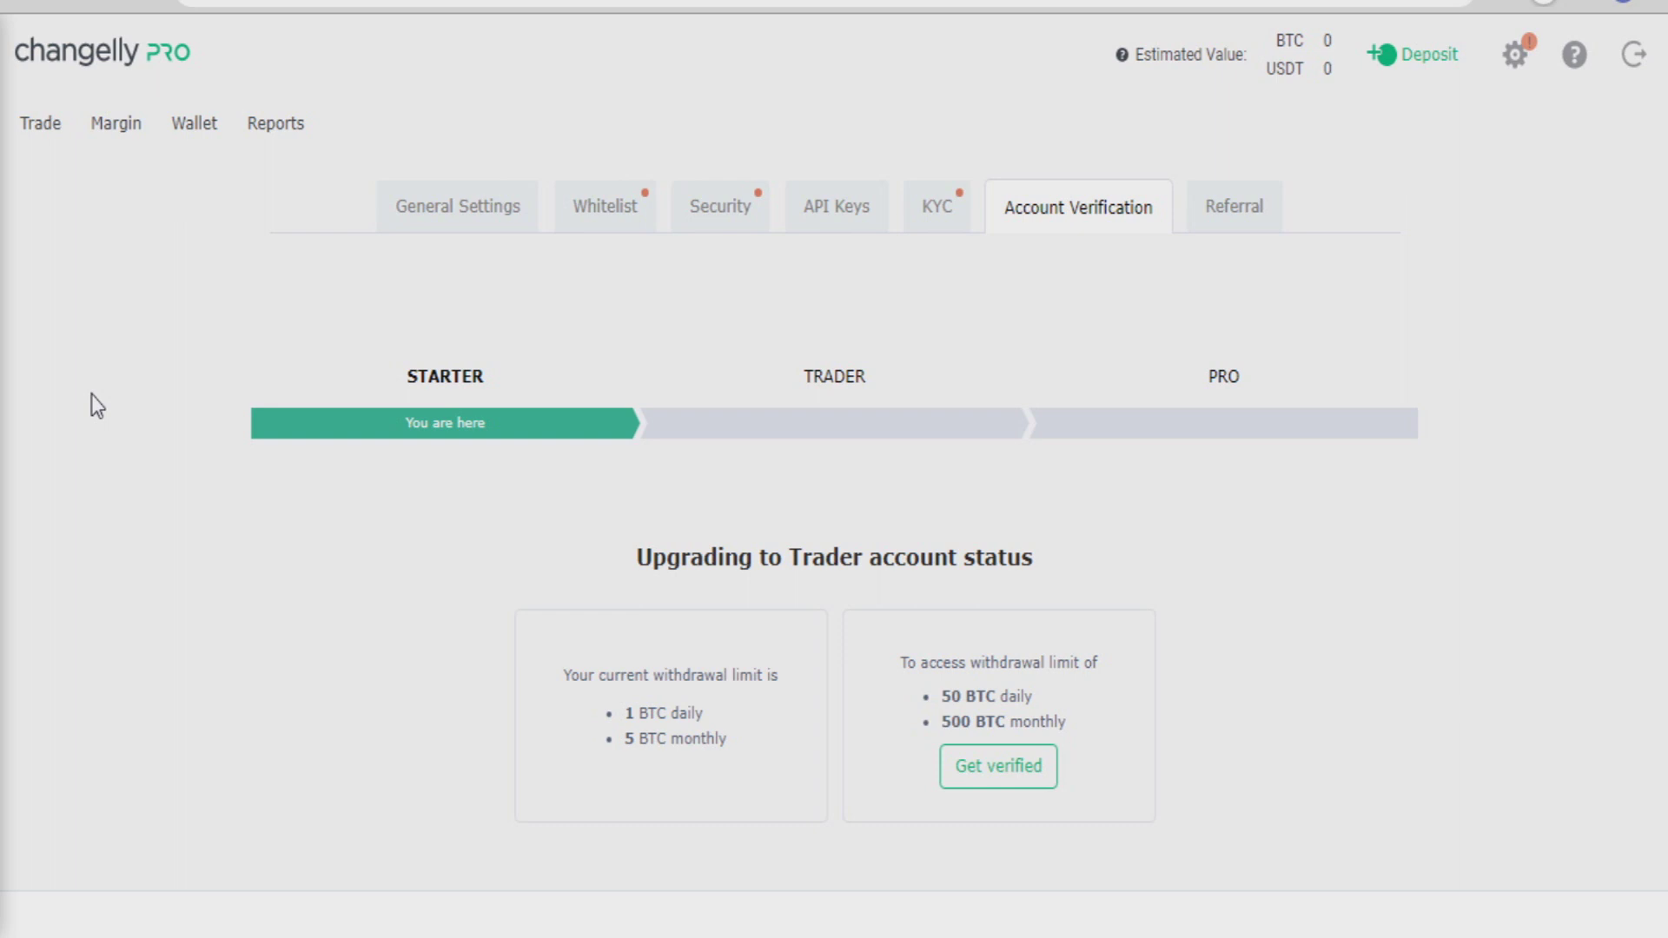
{"action": "scroll", "coordinate": [96, 408], "scroll_direction": "down", "scroll_amount": 3}
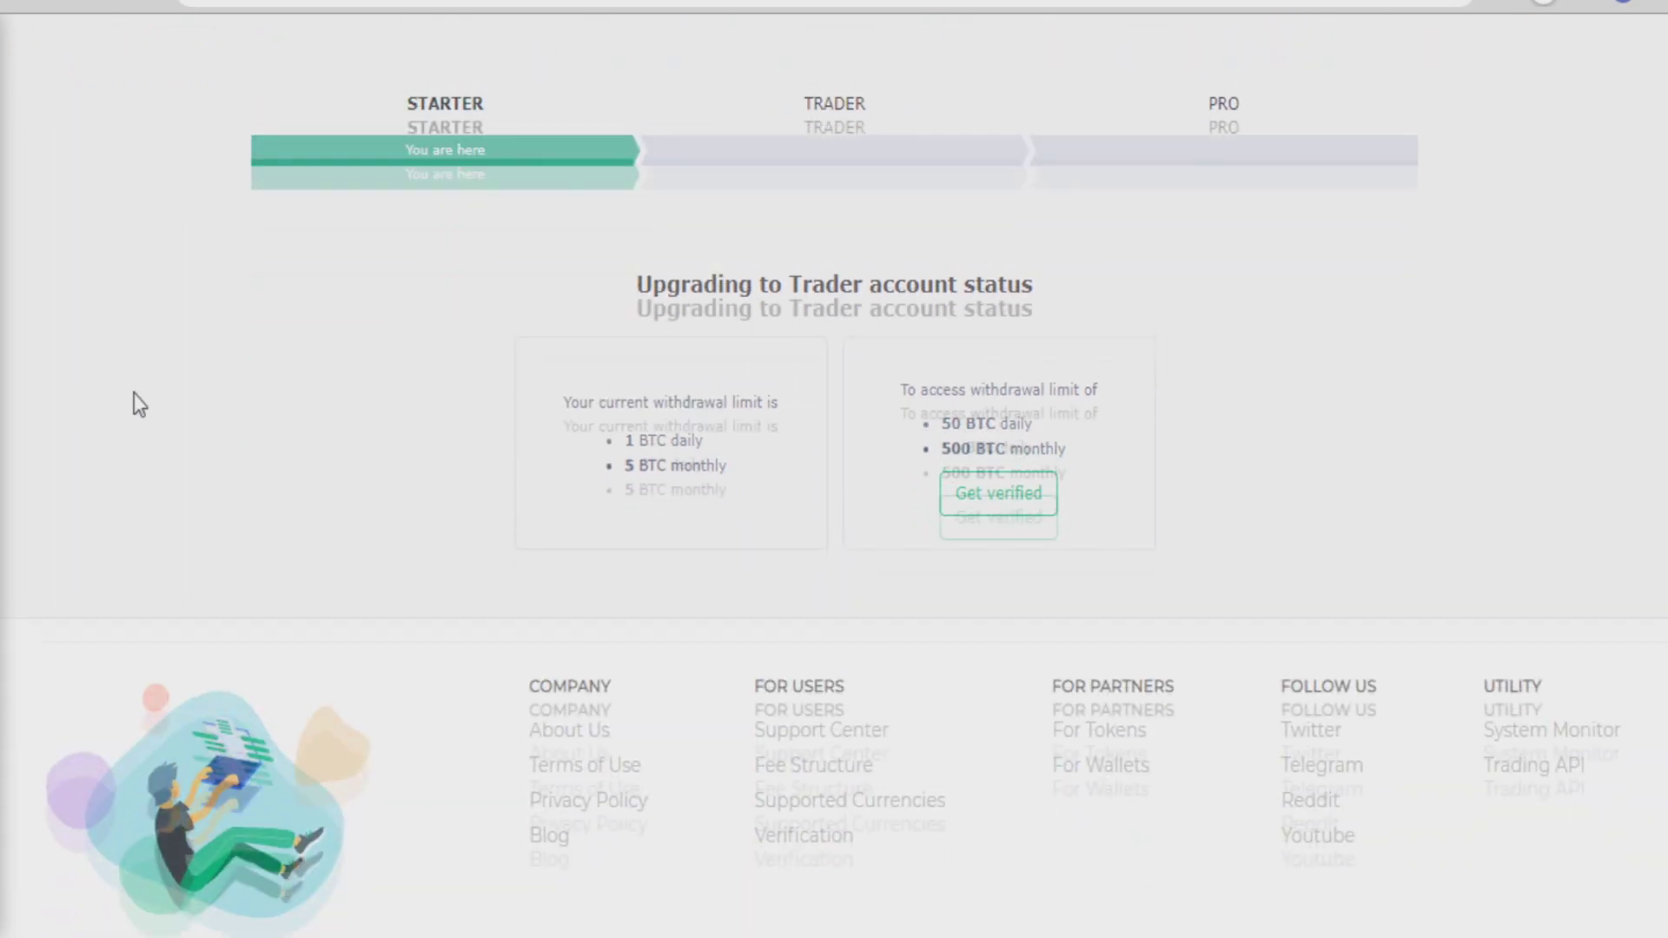
{"action": "scroll", "coordinate": [148, 415], "scroll_direction": "up", "scroll_amount": 2}
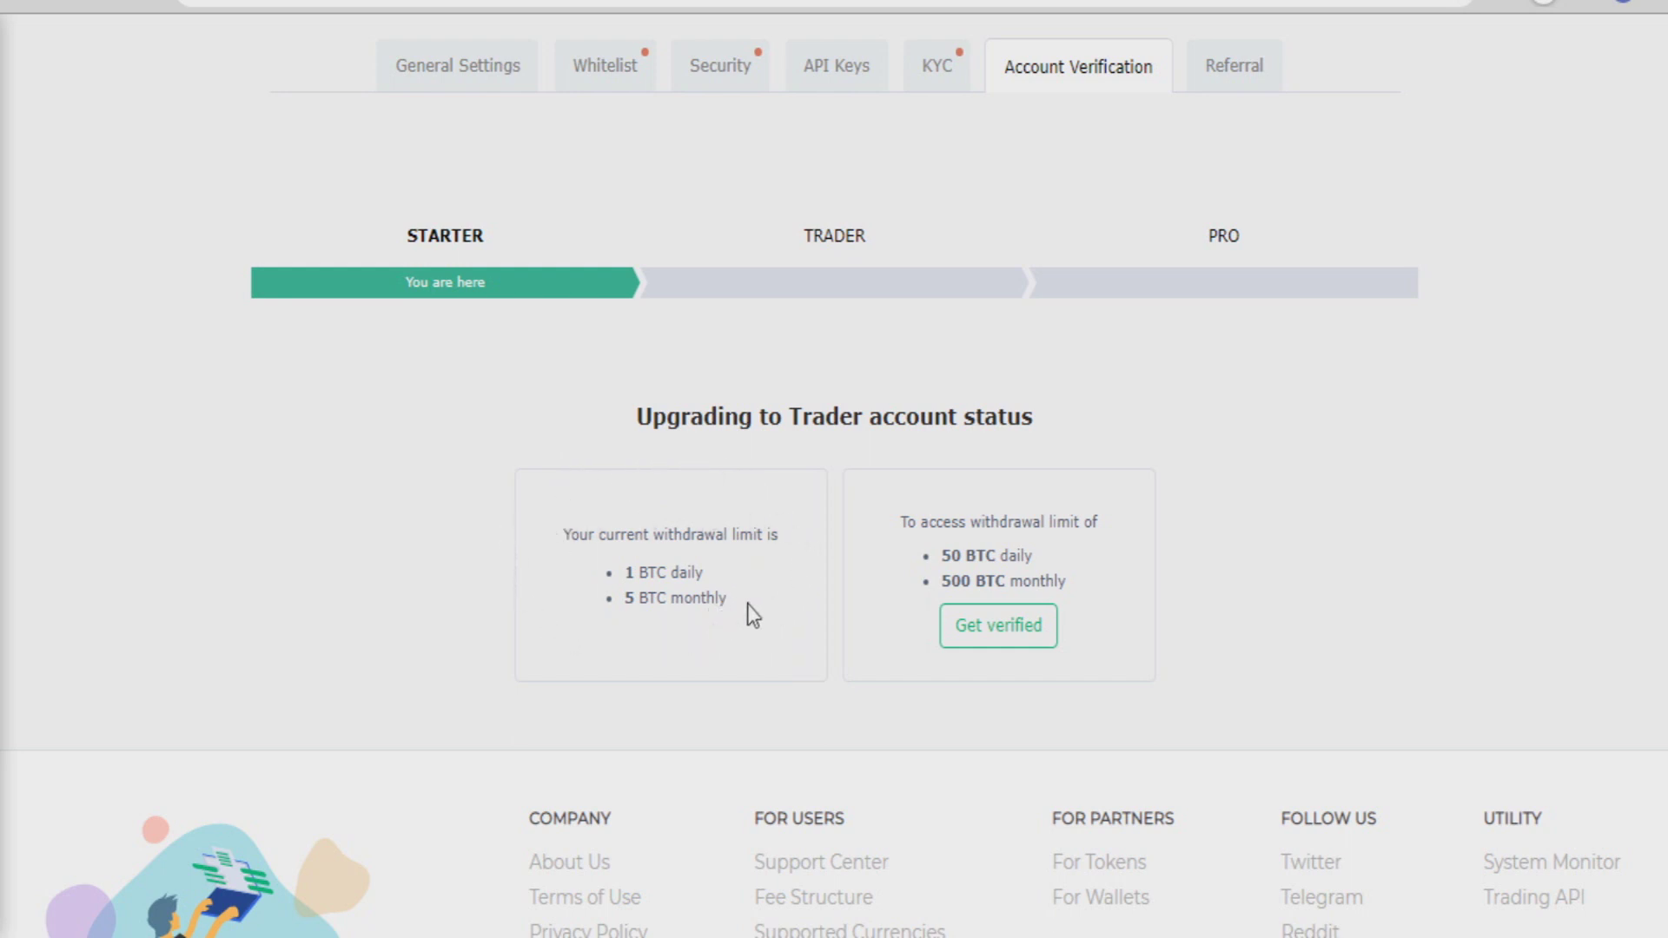
{"action": "scroll", "coordinate": [747, 606], "scroll_direction": "up", "scroll_amount": 2}
{"action": "left_click", "coordinate": [1228, 218]}
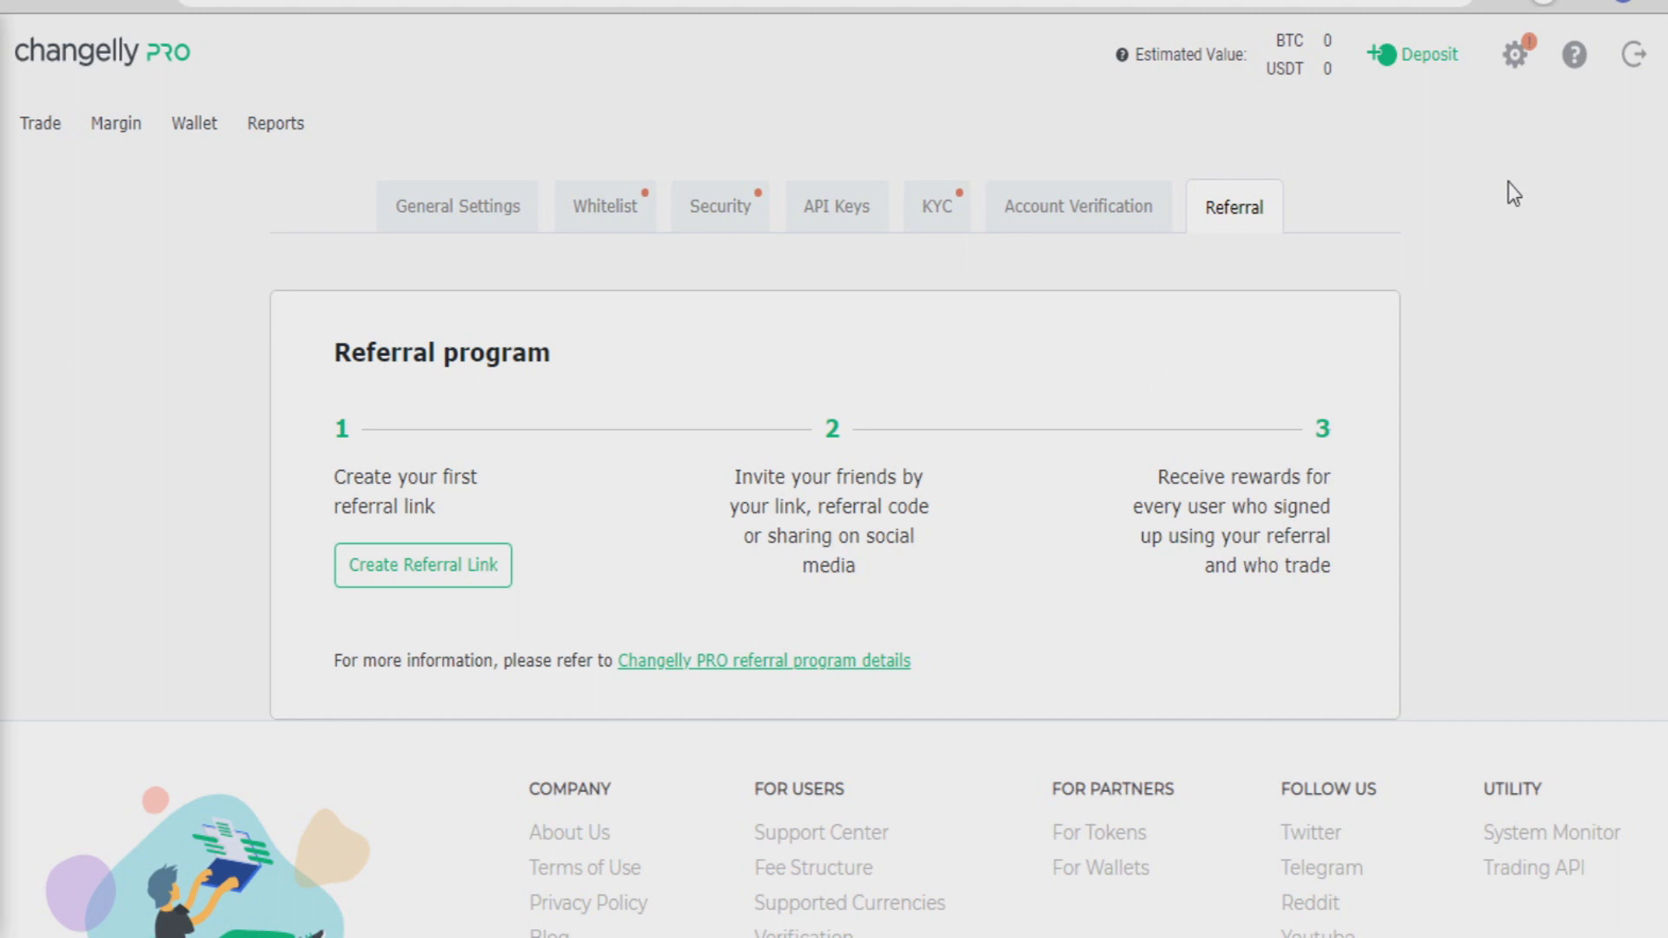
Open the Changelly help center, show it in English and dismiss the translation prompt
{"action": "left_click", "coordinate": [1575, 55]}
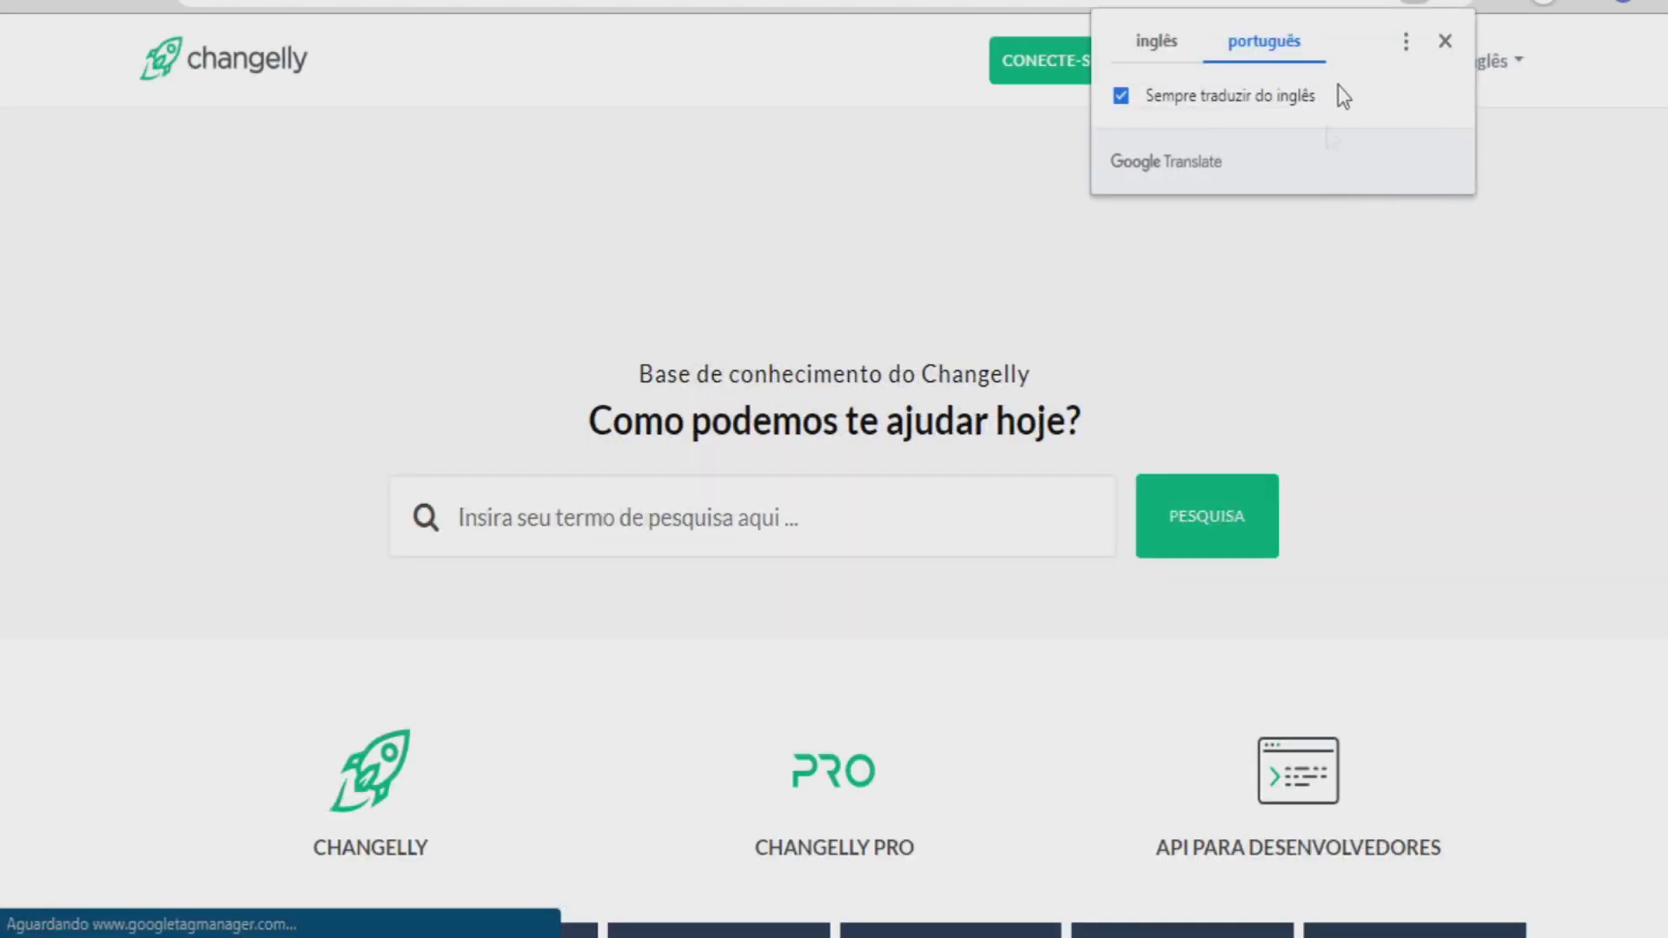
{"action": "left_click", "coordinate": [1164, 39]}
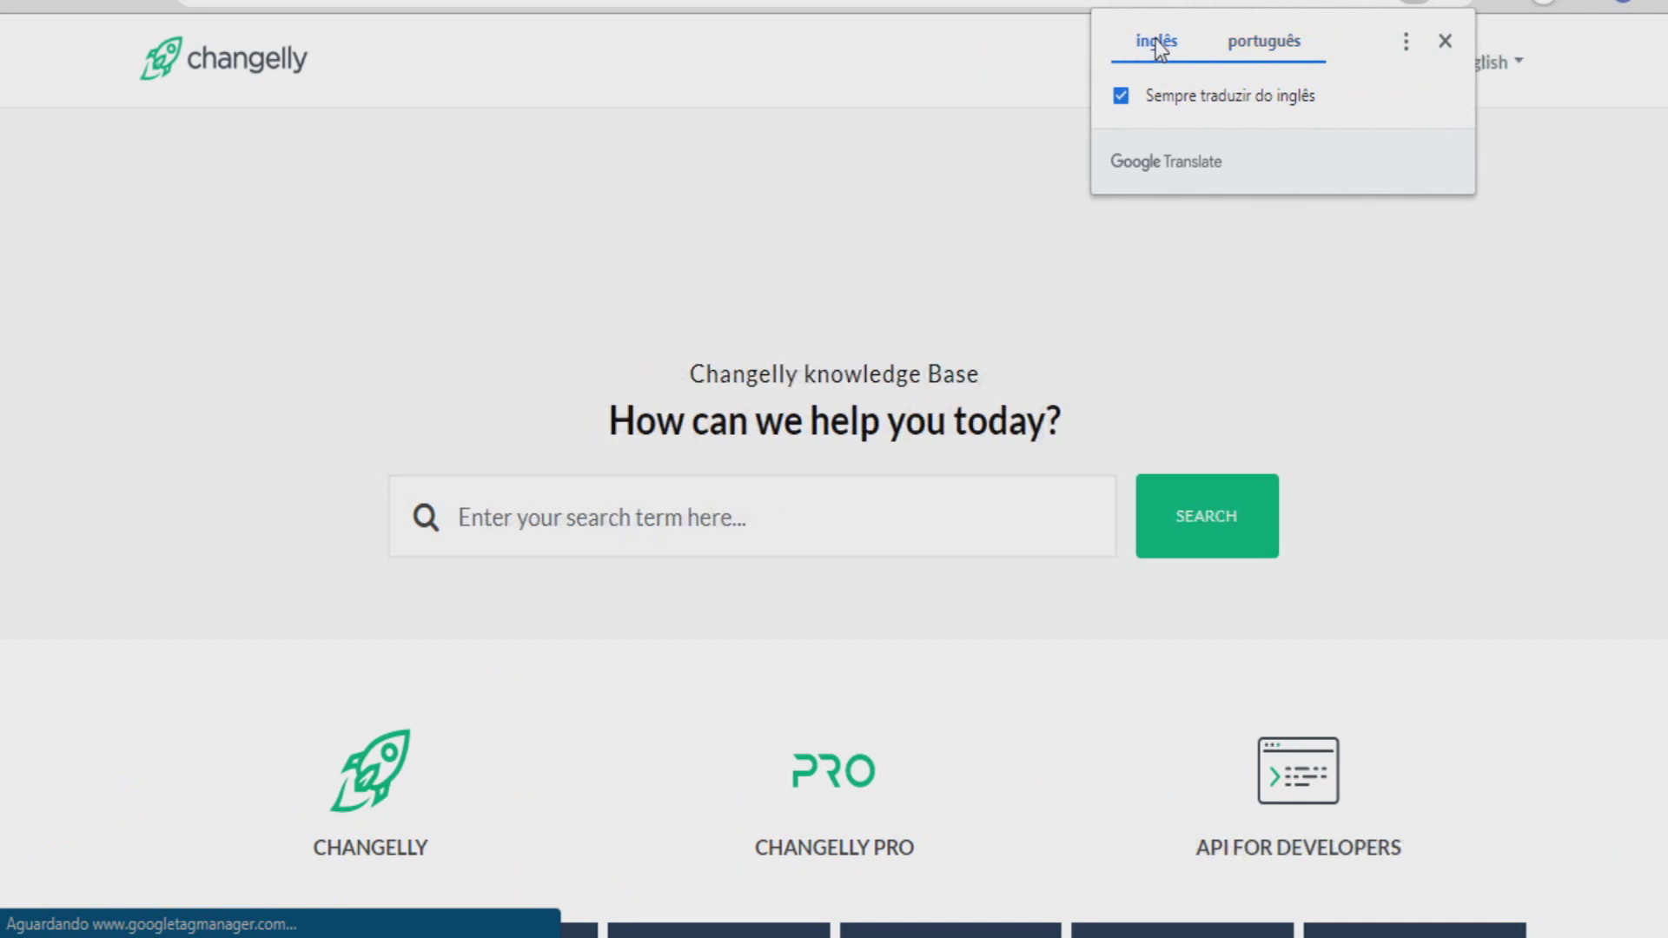
{"action": "left_click", "coordinate": [1444, 42]}
Look through the knowledge base home page, including its search field, product sections and topic categories
{"action": "scroll", "coordinate": [1344, 278], "scroll_direction": "down", "scroll_amount": 2}
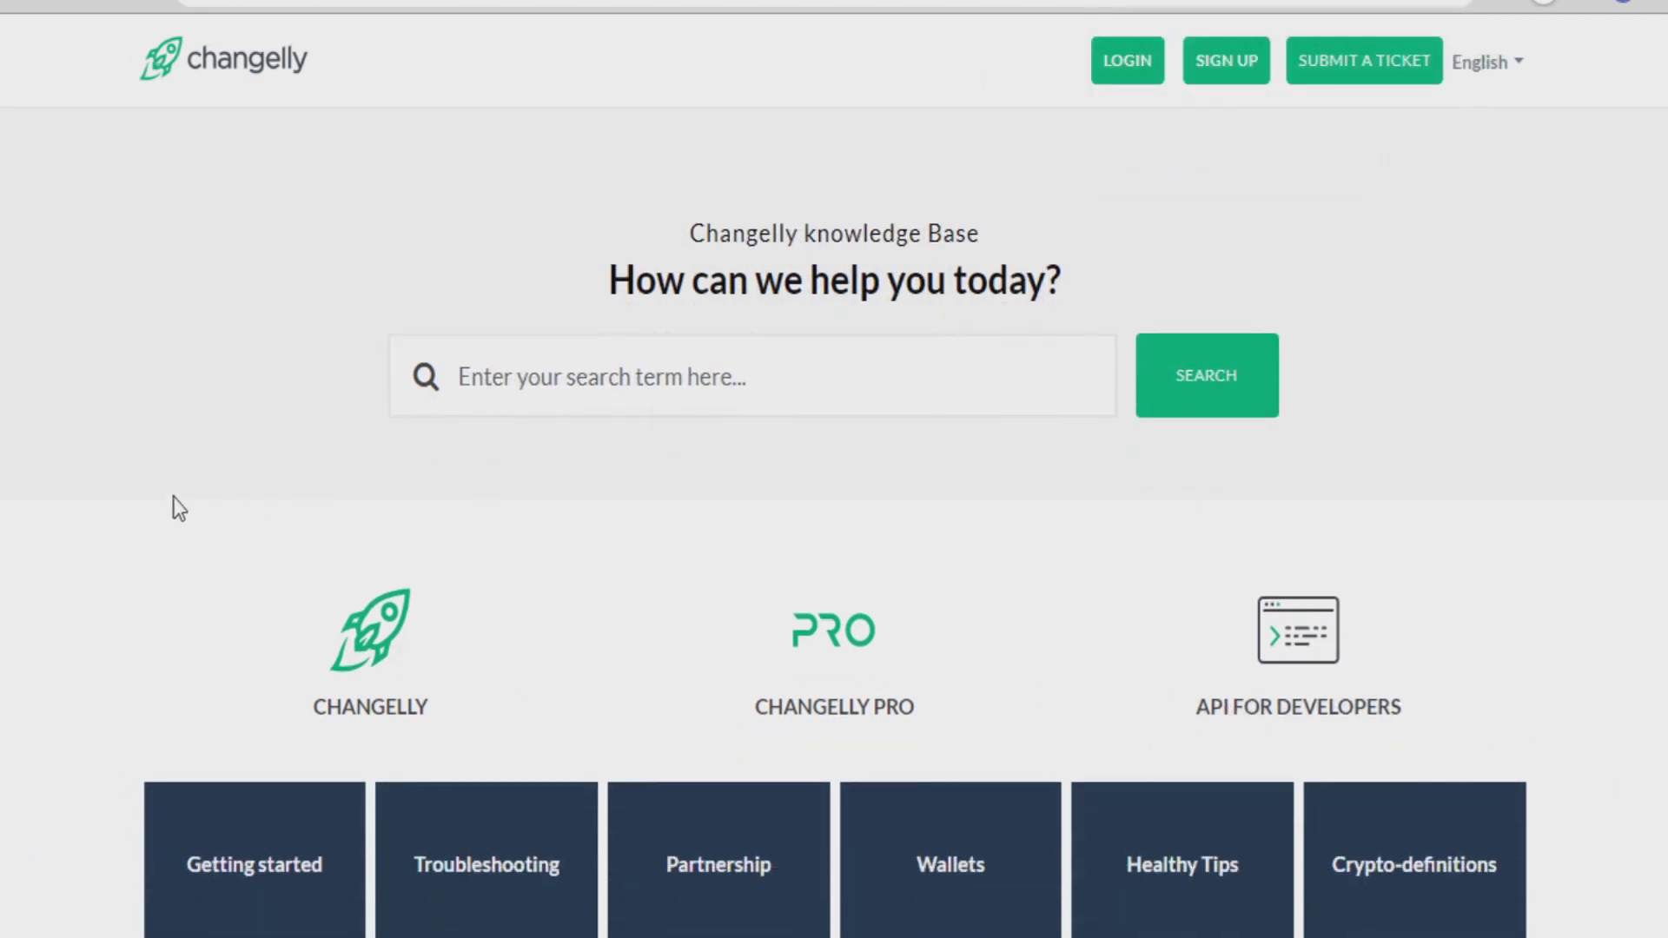
{"action": "scroll", "coordinate": [157, 493], "scroll_direction": "down", "scroll_amount": 3}
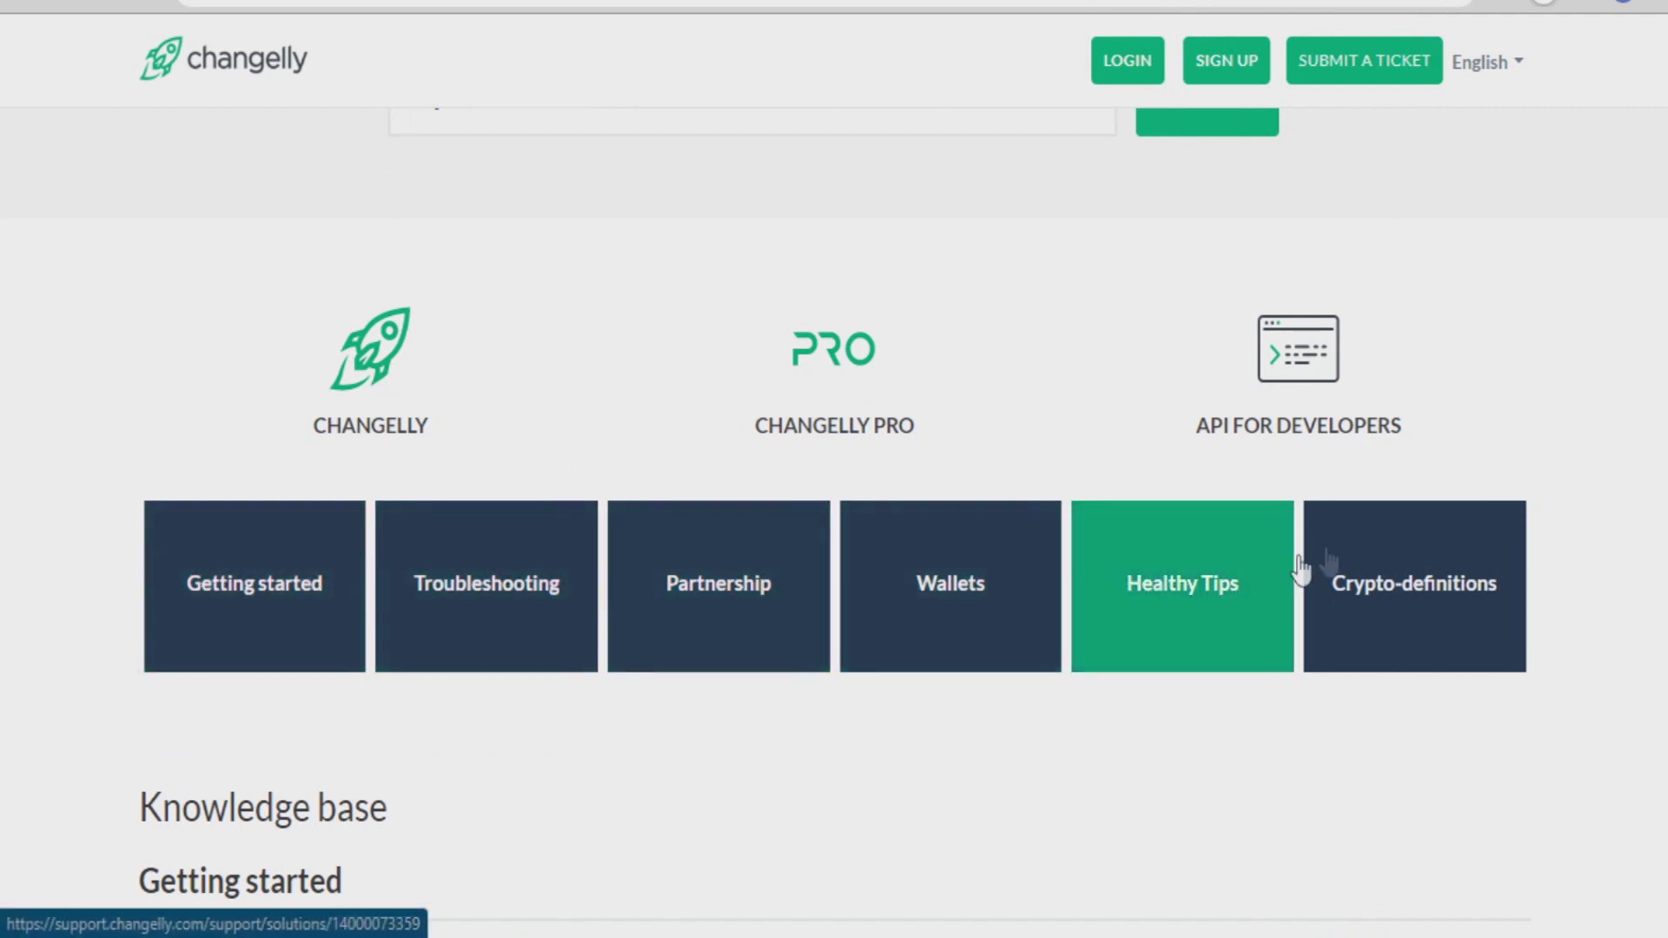
{"action": "scroll", "coordinate": [196, 454], "scroll_direction": "up", "scroll_amount": 3}
{"action": "scroll", "coordinate": [198, 455], "scroll_direction": "down", "scroll_amount": 3}
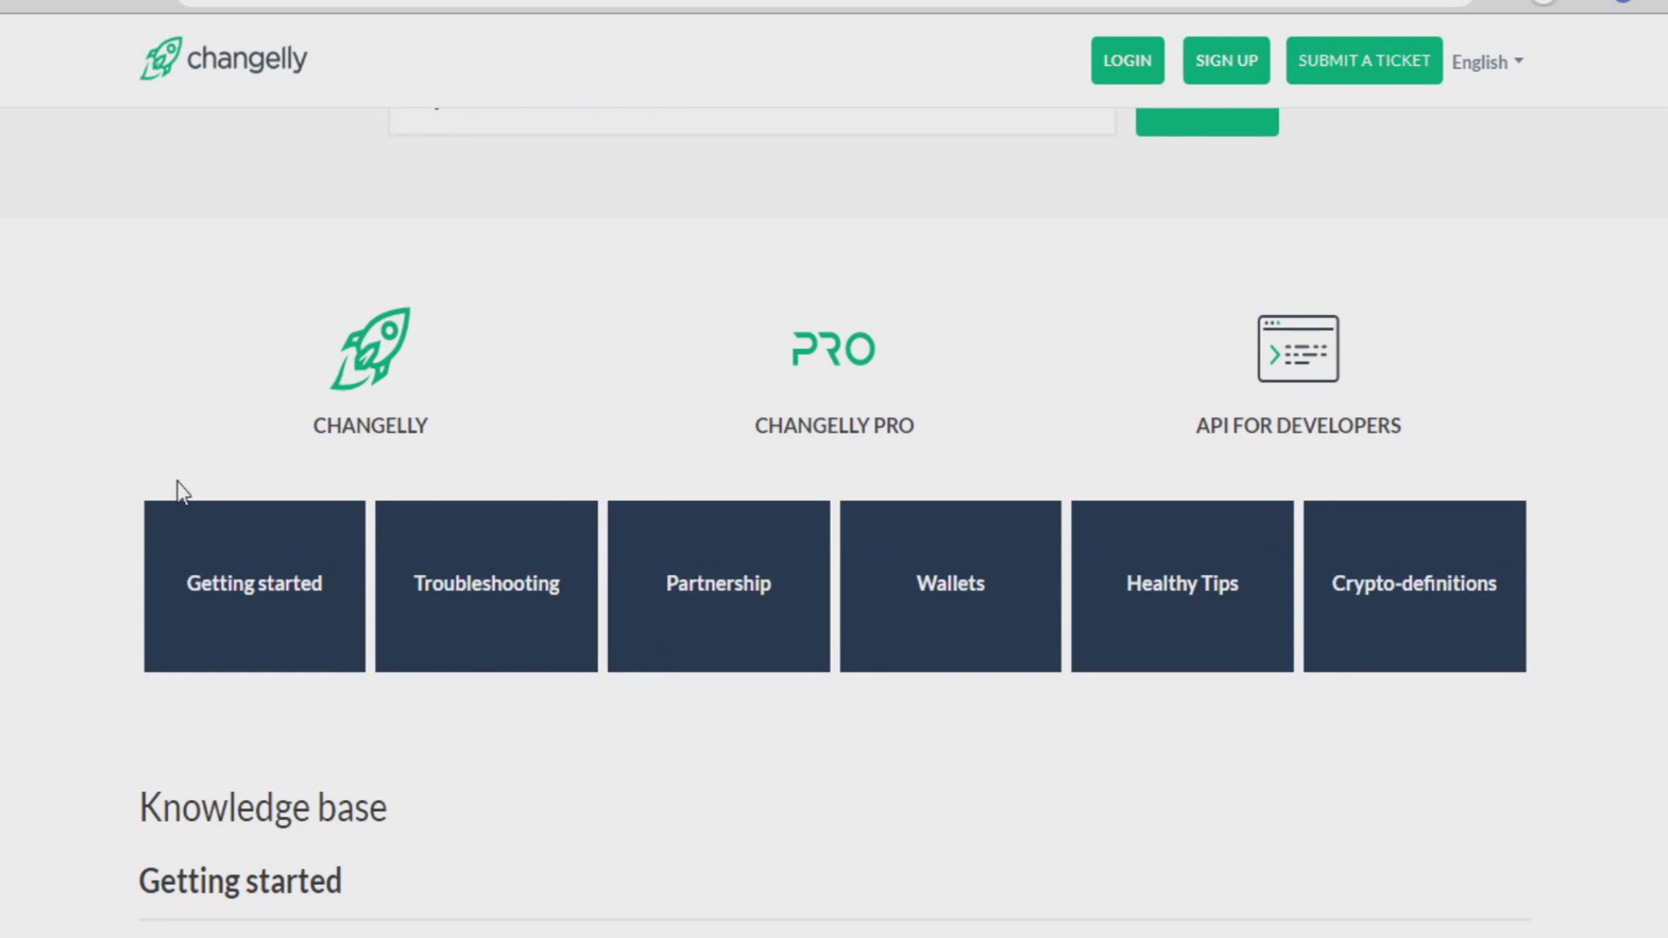
{"action": "scroll", "coordinate": [179, 489], "scroll_direction": "up", "scroll_amount": 3}
{"action": "scroll", "coordinate": [178, 493], "scroll_direction": "down", "scroll_amount": 5}
{"action": "scroll", "coordinate": [146, 504], "scroll_direction": "up", "scroll_amount": 6}
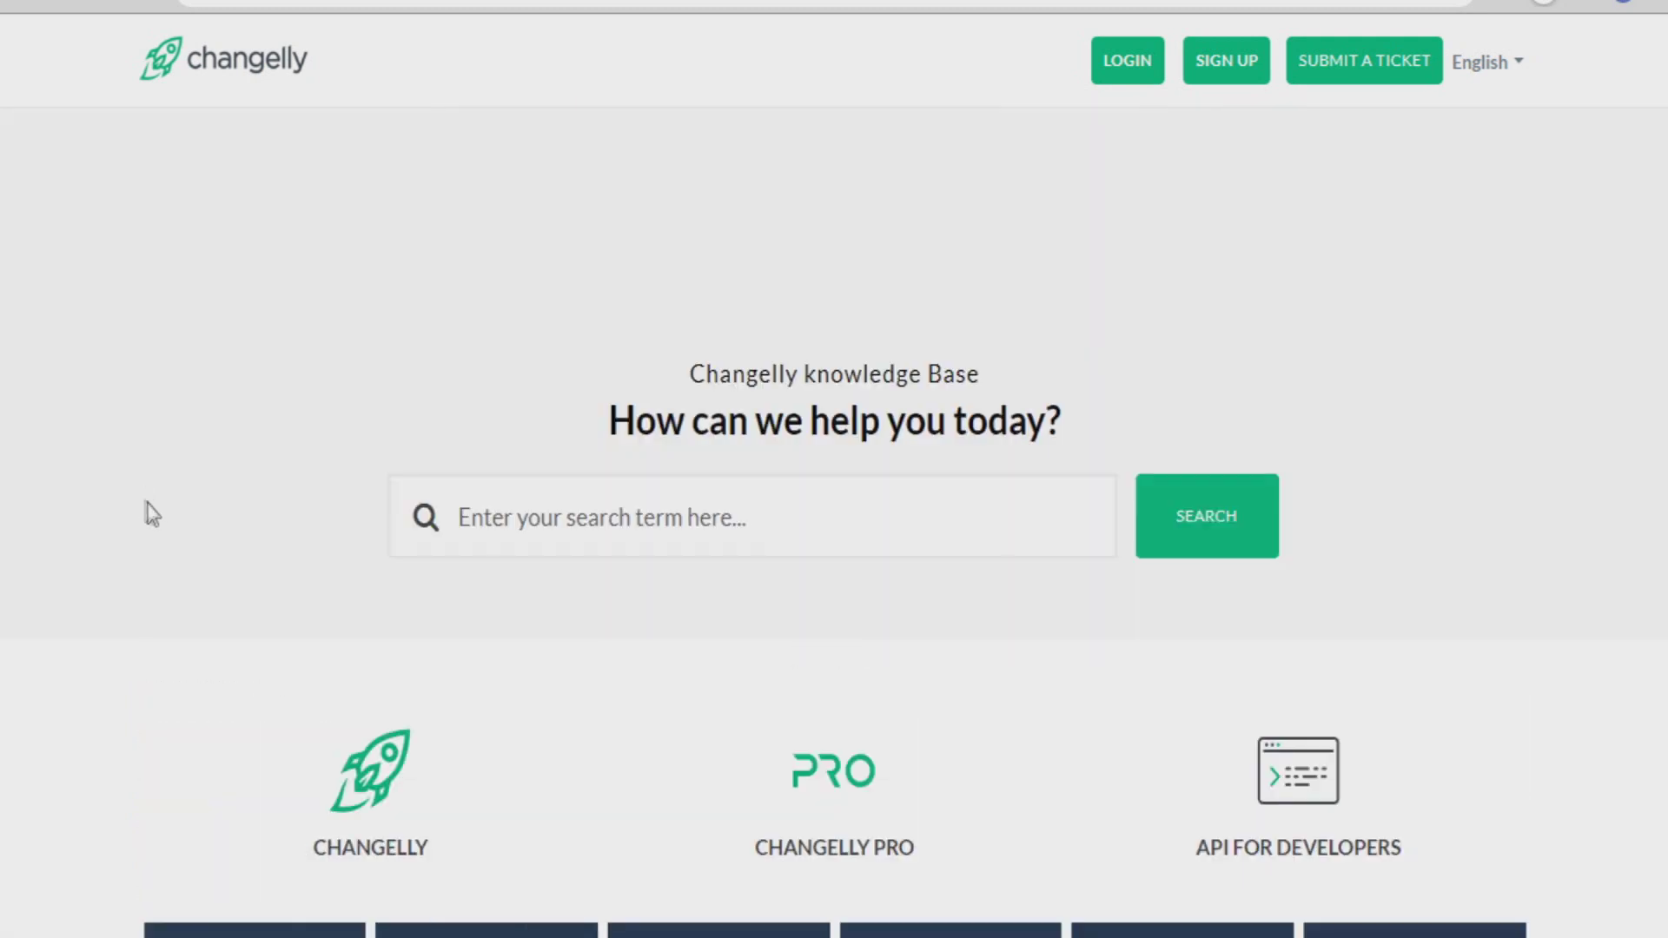
{"action": "left_click", "coordinate": [479, 530]}
{"action": "scroll", "coordinate": [1320, 208], "scroll_direction": "down", "scroll_amount": 2}
{"action": "scroll", "coordinate": [1355, 205], "scroll_direction": "up", "scroll_amount": 2}
{"action": "scroll", "coordinate": [1397, 223], "scroll_direction": "down", "scroll_amount": 2}
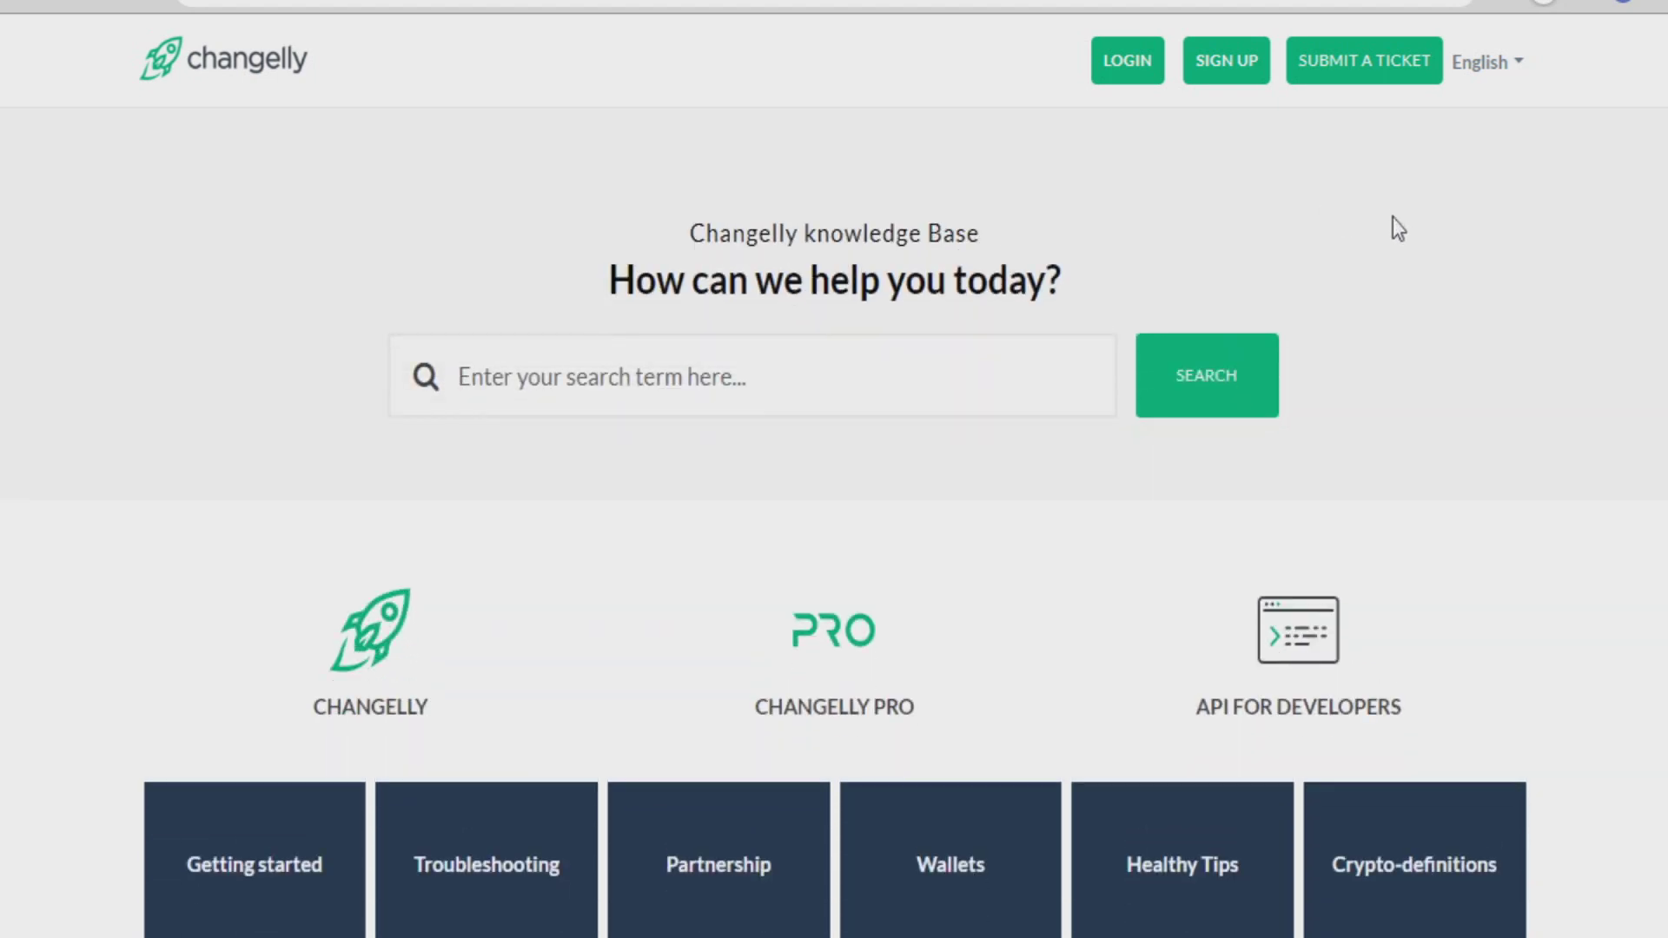